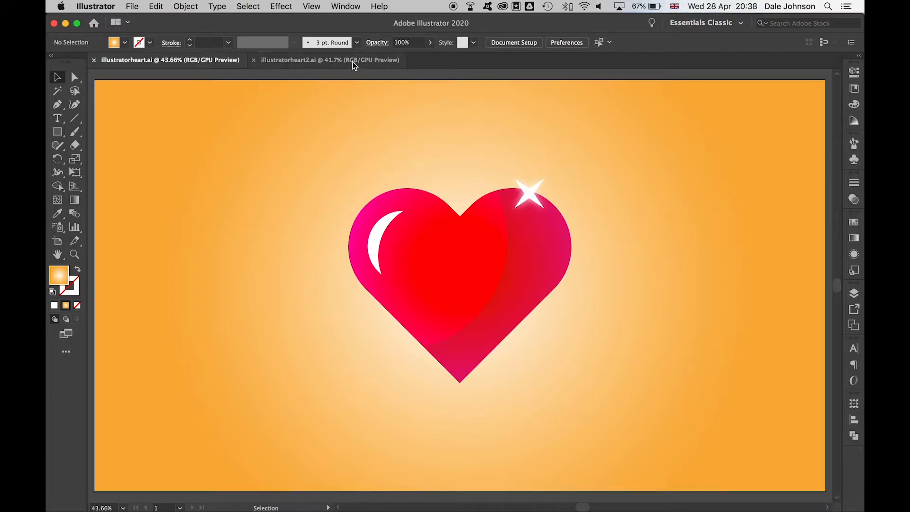
- Switch from the finished heart to the blank illustratorheart2.ai document
{"action": "left_click", "coordinate": [354, 59]}
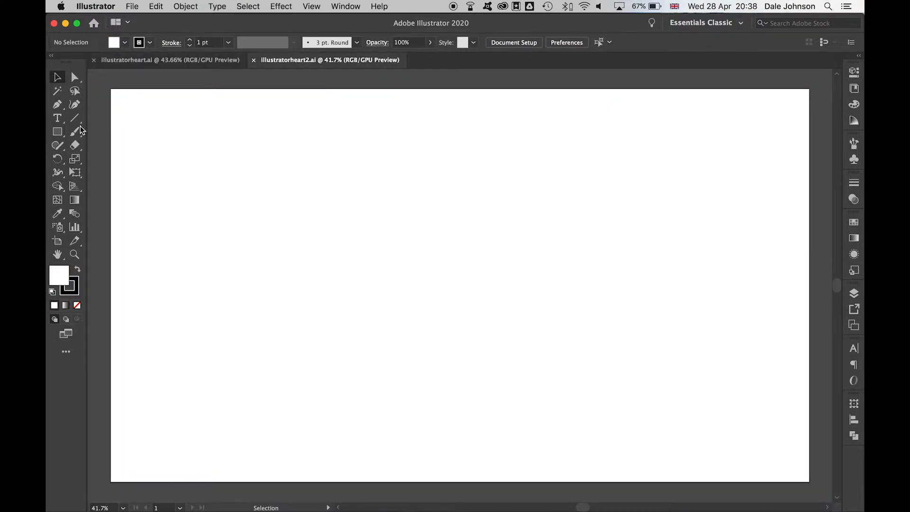
- Draw a tall rectangle in the centre of the artboard
{"action": "left_click_drag", "start_coordinate": [58, 135], "coordinate": [94, 130]}
{"action": "left_click_drag", "start_coordinate": [386, 146], "coordinate": [512, 411]}
{"action": "key", "text": "v"}
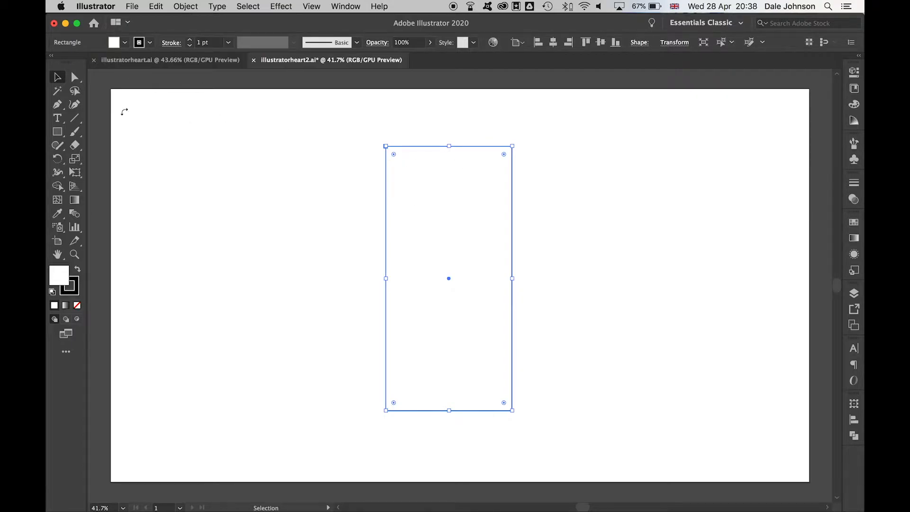
- Paste a copy in front, turn it 90° across the original, and rotate both 45°
{"action": "left_click", "coordinate": [156, 7]}
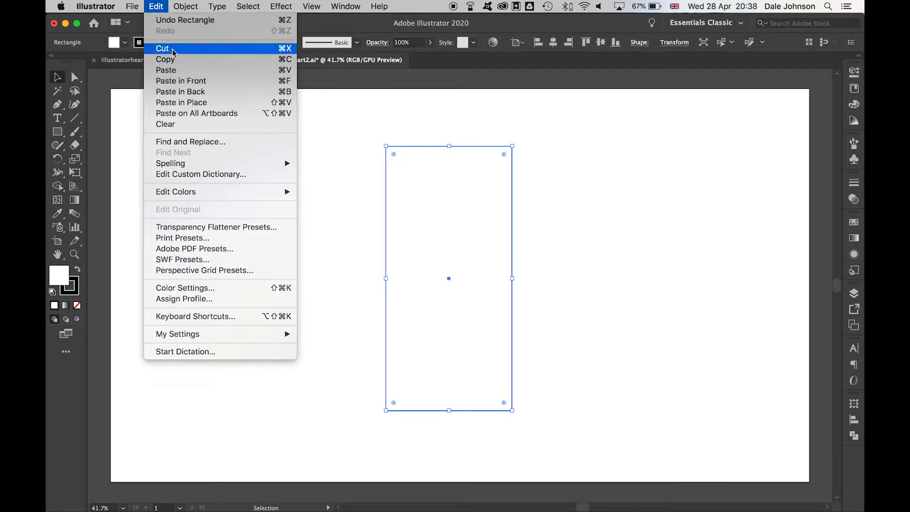
{"action": "left_click", "coordinate": [165, 60]}
{"action": "left_click", "coordinate": [158, 6]}
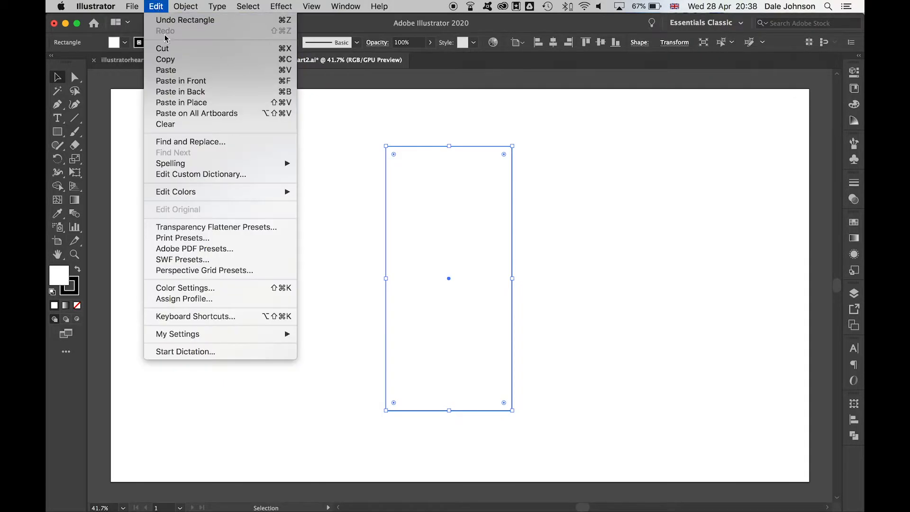
{"action": "left_click", "coordinate": [181, 80]}
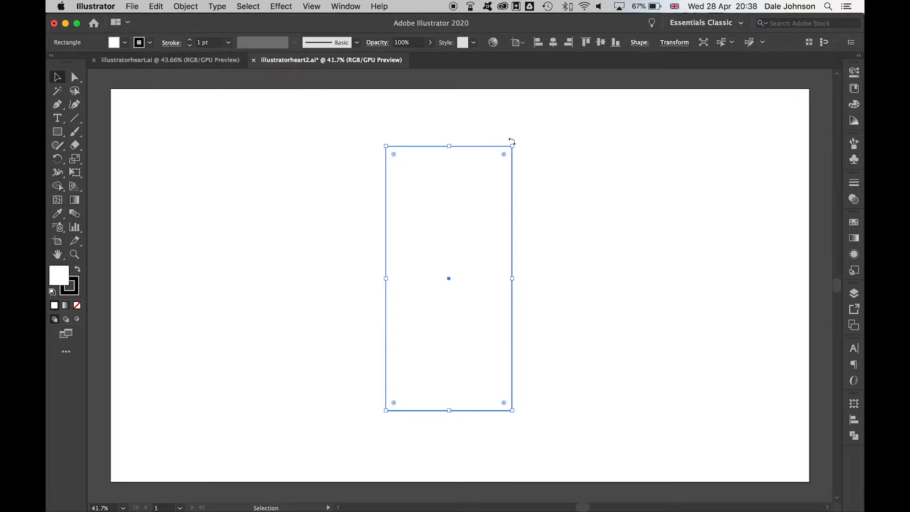
{"action": "left_click_drag", "start_coordinate": [515, 141], "coordinate": [579, 314]}
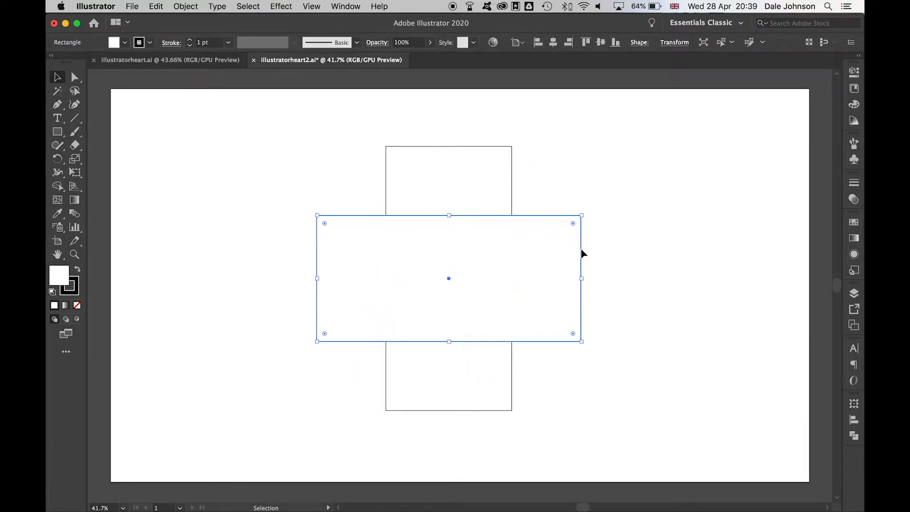
{"action": "left_click_drag", "start_coordinate": [609, 401], "coordinate": [332, 194]}
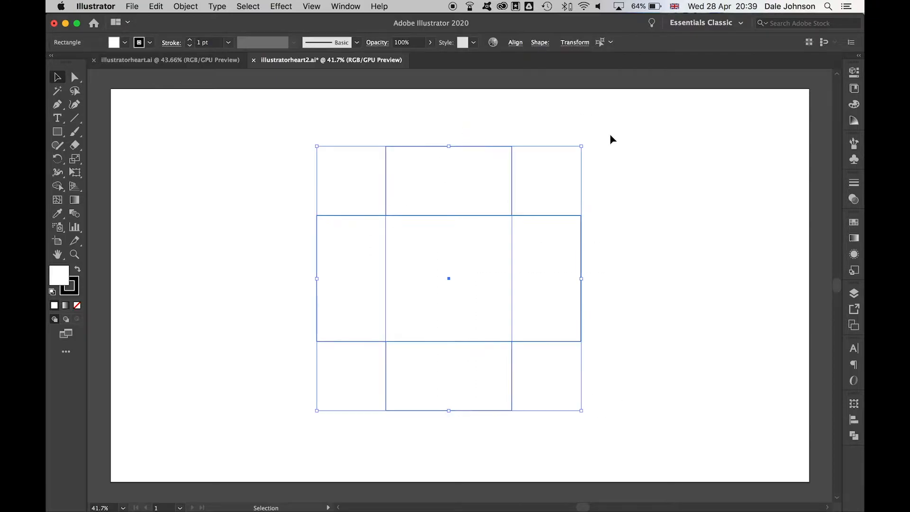
{"action": "left_click_drag", "start_coordinate": [586, 140], "coordinate": [417, 127]}
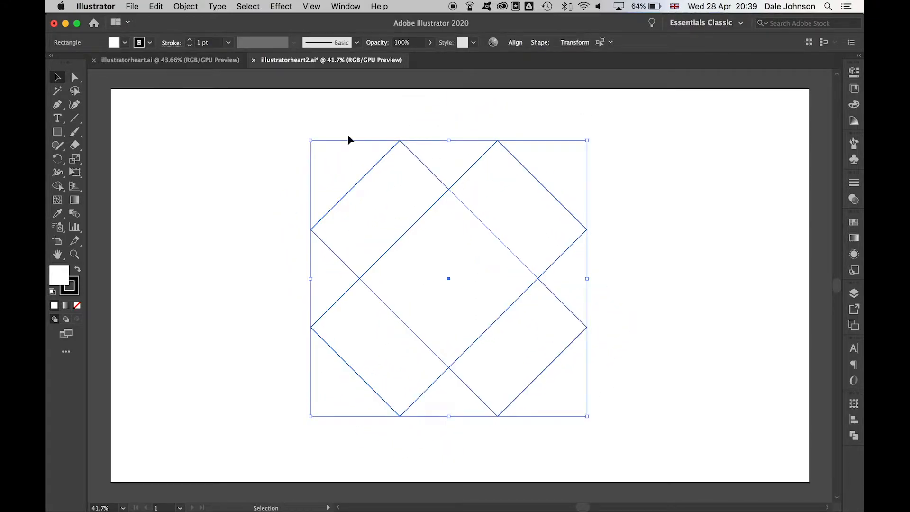
- Delete the lower-left and lower-right overlap regions with the Shape Builder tool
{"action": "left_click", "coordinate": [59, 188]}
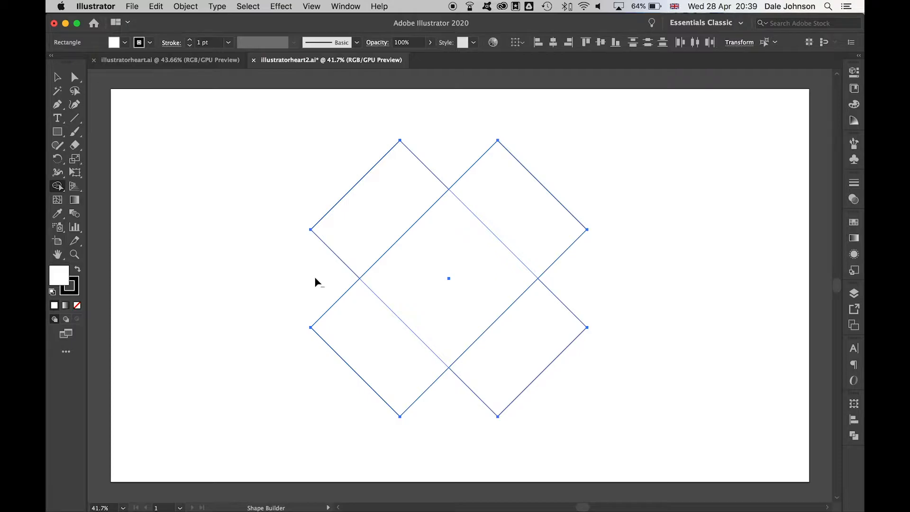
{"action": "left_click", "coordinate": [372, 352], "text": "alt"}
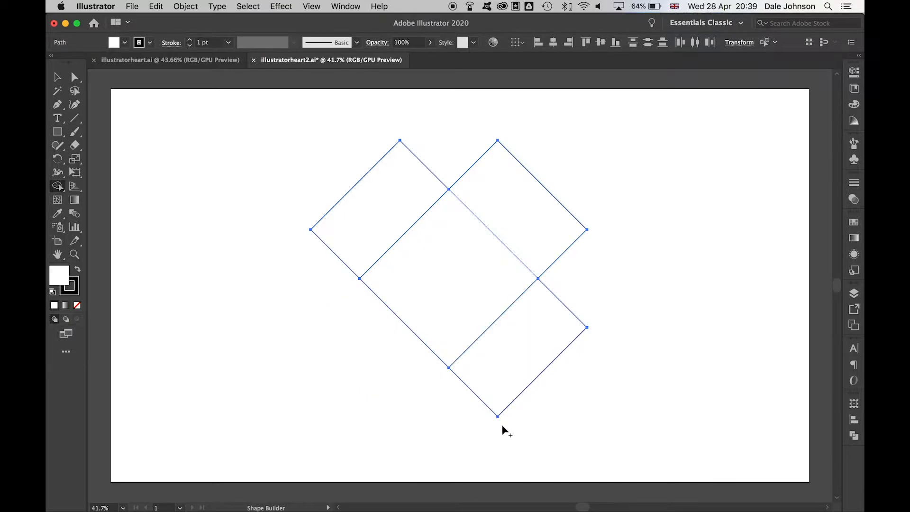
{"action": "left_click", "coordinate": [530, 345], "text": "alt"}
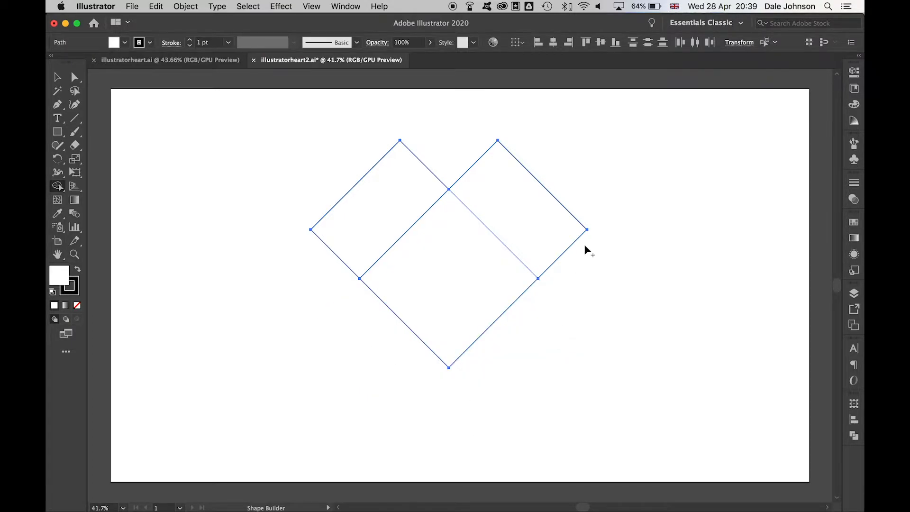
{"action": "key", "text": "super+shift+a"}
- Round the heart's top corner anchors to a 173.44 px radius, then select all pieces
{"action": "left_click", "coordinate": [74, 77]}
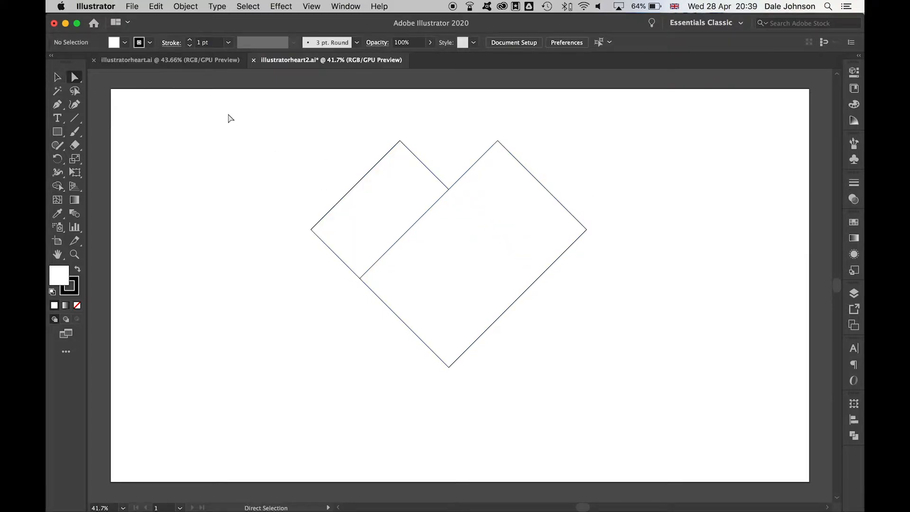
{"action": "left_click_drag", "start_coordinate": [287, 212], "coordinate": [342, 260]}
{"action": "left_click_drag", "start_coordinate": [378, 126], "coordinate": [417, 153]}
{"action": "left_click_drag", "start_coordinate": [486, 126], "coordinate": [509, 162]}
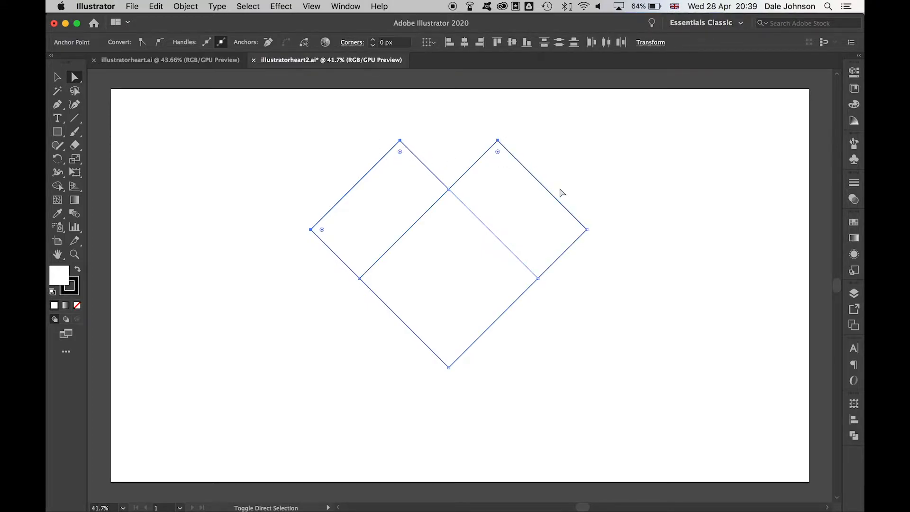
{"action": "left_click_drag", "start_coordinate": [614, 260], "coordinate": [571, 208]}
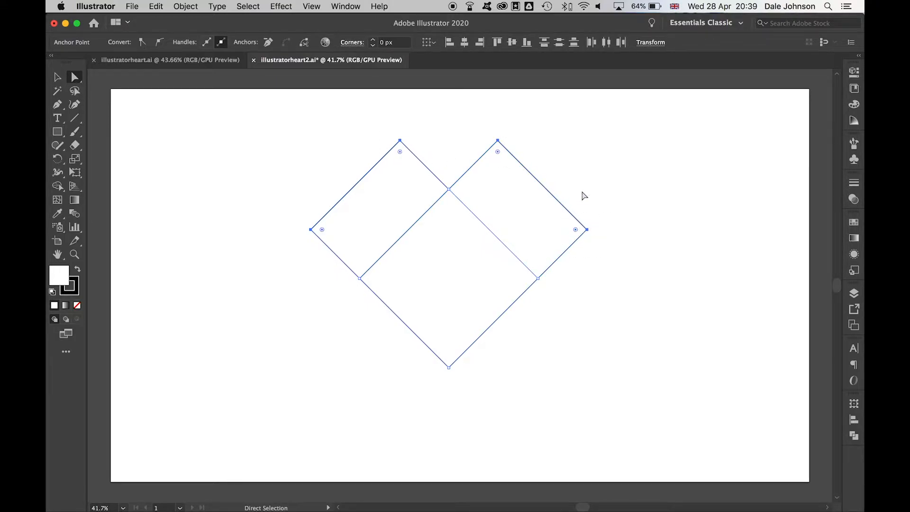
{"action": "left_click", "coordinate": [401, 153], "text": "shift"}
{"action": "left_click_drag", "start_coordinate": [401, 152], "coordinate": [412, 244]}
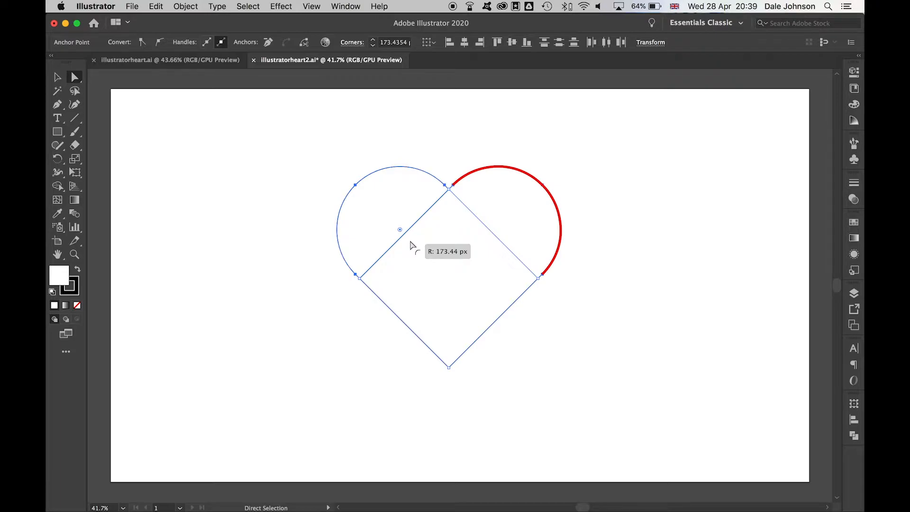
{"action": "left_click_drag", "start_coordinate": [411, 242], "coordinate": [416, 252]}
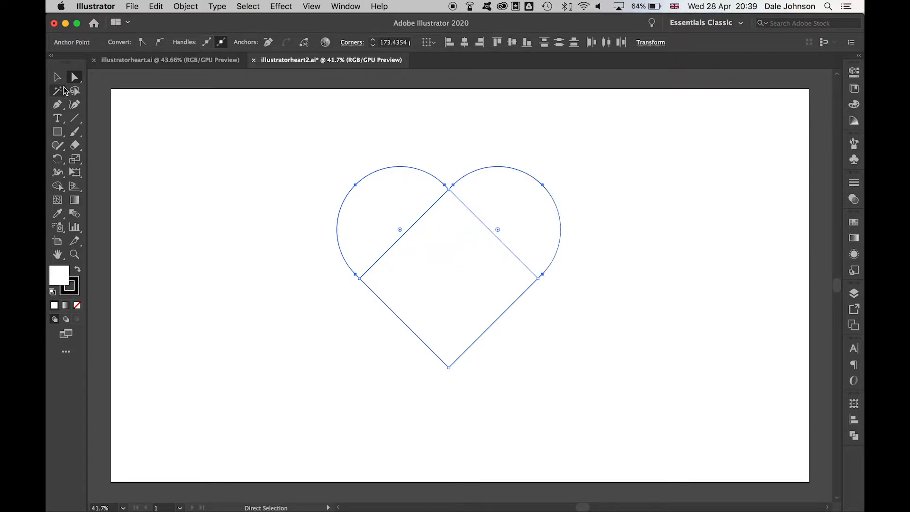
{"action": "left_click", "coordinate": [57, 78]}
{"action": "left_click_drag", "start_coordinate": [589, 367], "coordinate": [311, 165]}
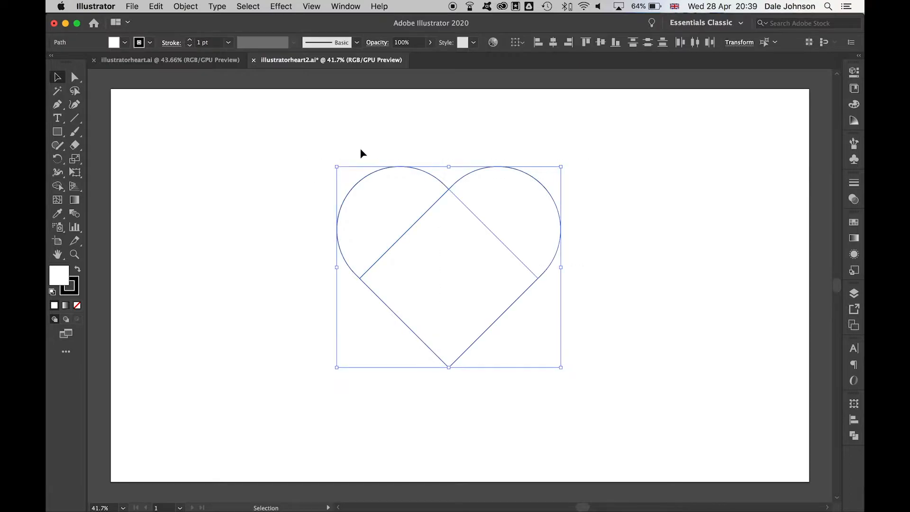
- Unite the heart pieces into one shape with Pathfinder
{"action": "left_click", "coordinate": [855, 437]}
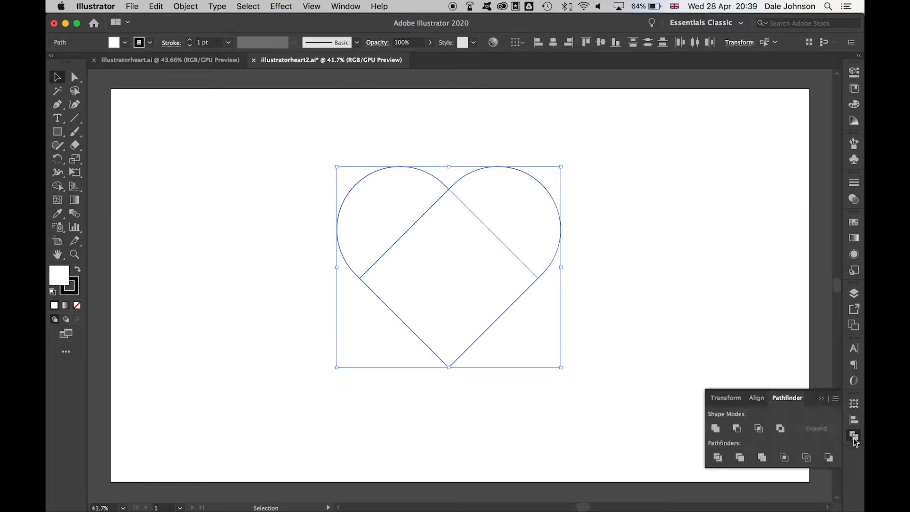
{"action": "left_click", "coordinate": [716, 429]}
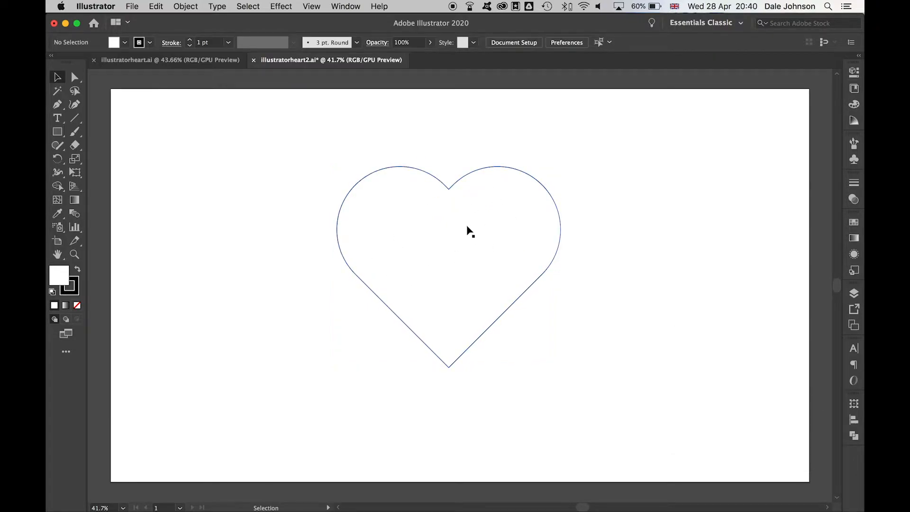
{"action": "left_click", "coordinate": [467, 231]}
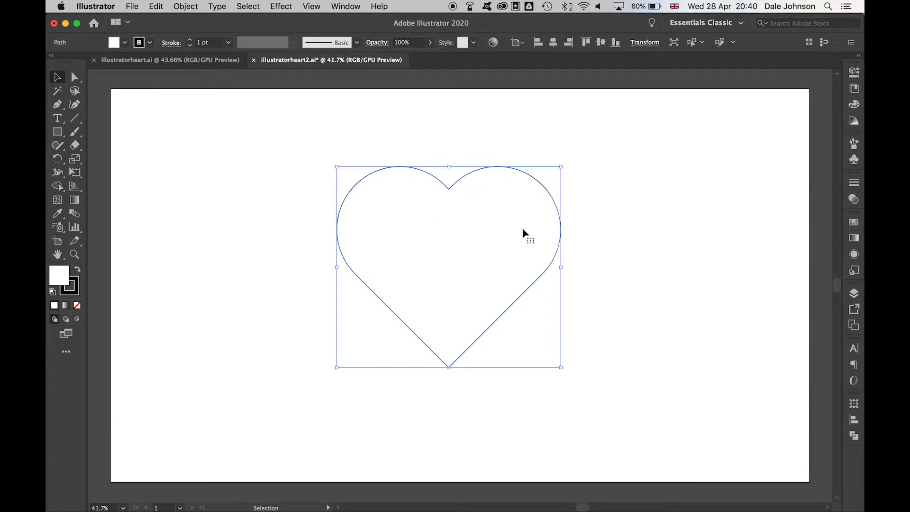
- Centre the heart horizontally and vertically on the artboard
{"action": "left_click", "coordinate": [853, 424]}
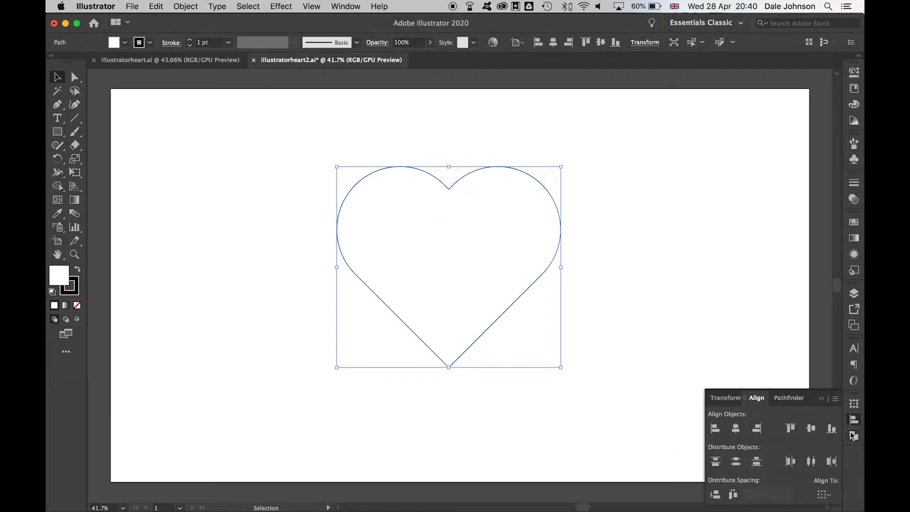
{"action": "left_click", "coordinate": [825, 494]}
{"action": "left_click", "coordinate": [813, 467]}
{"action": "left_click", "coordinate": [736, 429]}
{"action": "left_click", "coordinate": [811, 428]}
{"action": "left_click", "coordinate": [854, 424]}
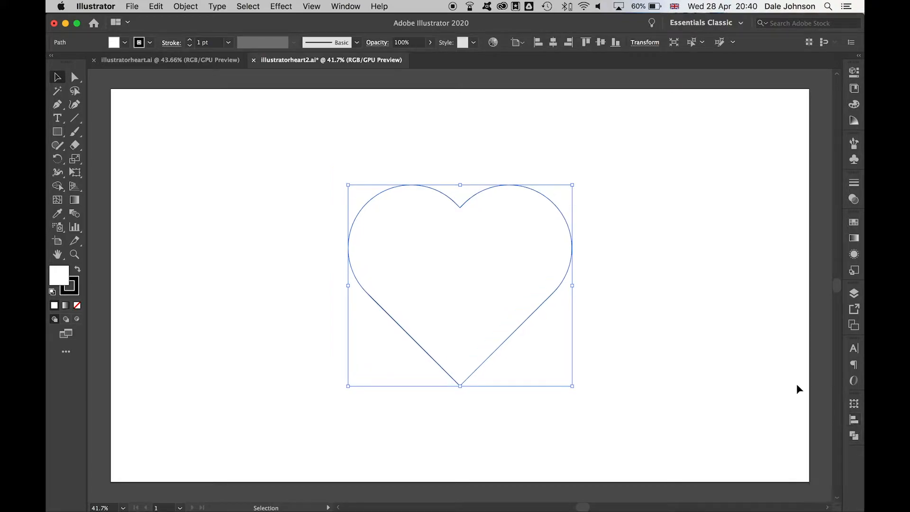
{"action": "left_click", "coordinate": [681, 294]}
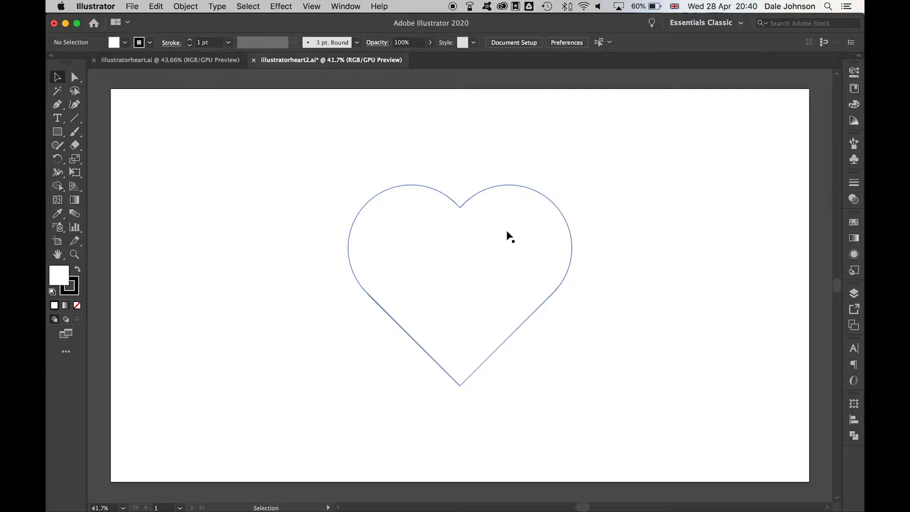
- Compare with the finished heart document, then select the heart outline again
{"action": "left_click", "coordinate": [221, 62]}
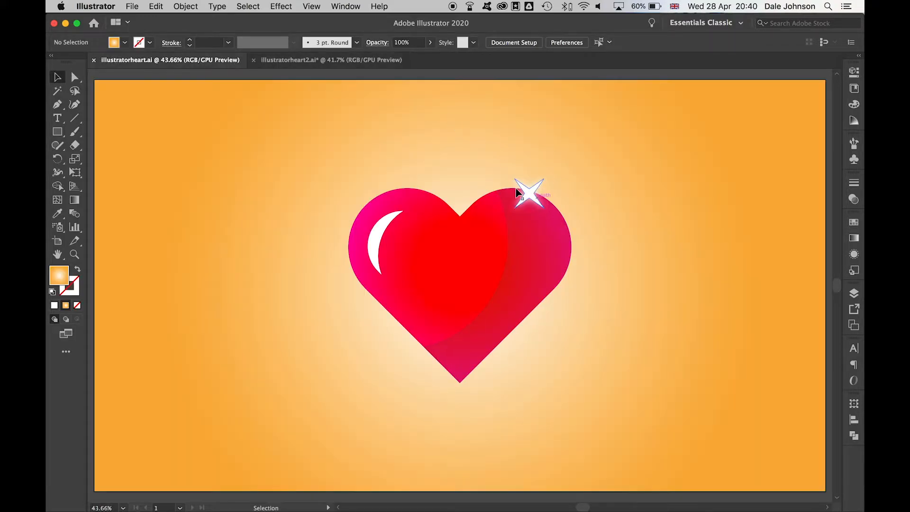
{"action": "left_click", "coordinate": [339, 63]}
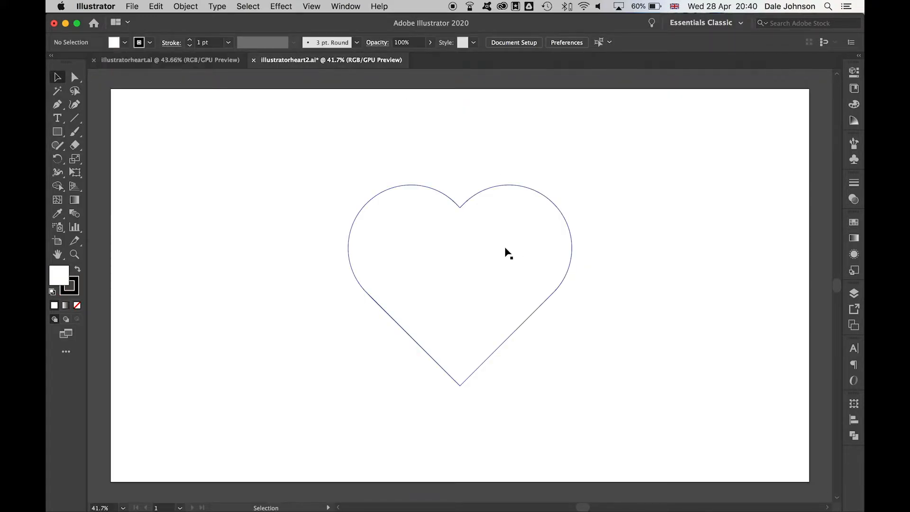
{"action": "left_click", "coordinate": [506, 251]}
- Create an inset copy of the heart with Offset Path at −40 px
{"action": "left_click", "coordinate": [185, 6]}
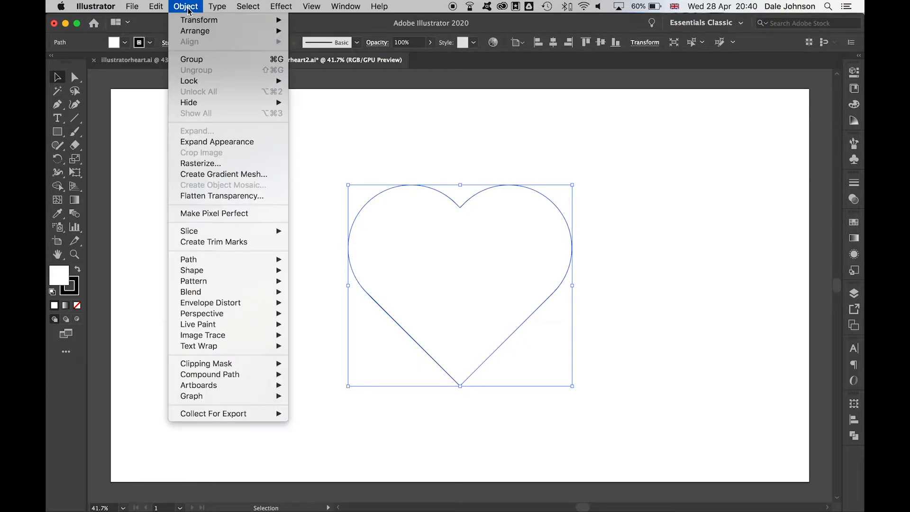
{"action": "mouse_move", "coordinate": [253, 260]}
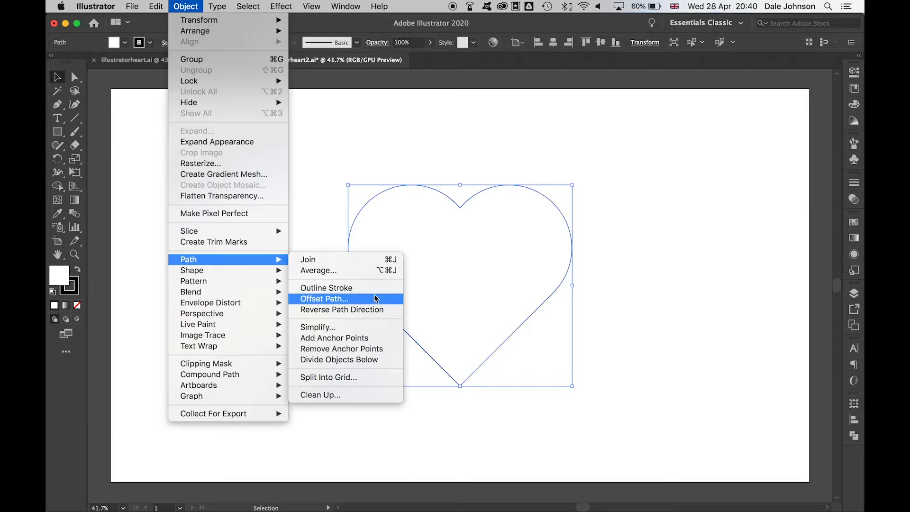
{"action": "left_click", "coordinate": [324, 299]}
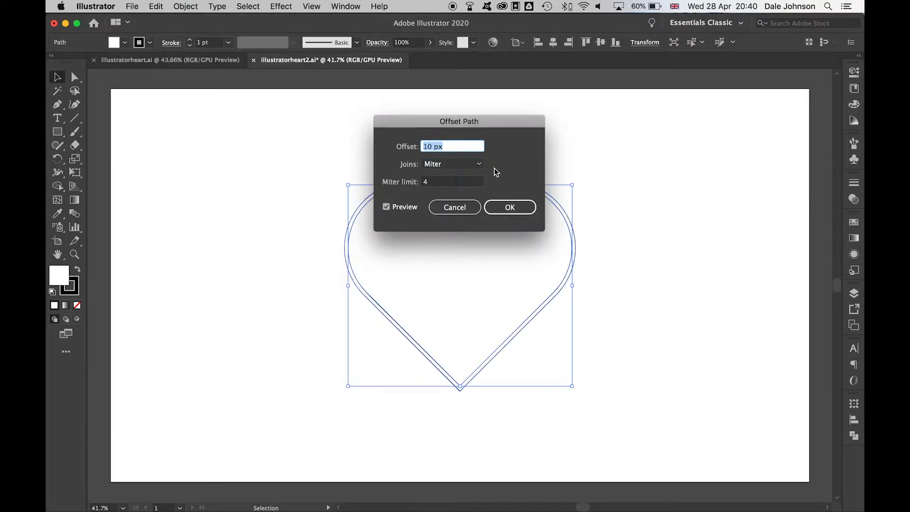
{"action": "type", "text": "-40"}
{"action": "left_click", "coordinate": [387, 207]}
{"action": "left_click", "coordinate": [387, 207]}
{"action": "left_click", "coordinate": [507, 207]}
- Undo the accidental move of the inset heart and select the outer heart
{"action": "left_click_drag", "start_coordinate": [473, 258], "coordinate": [294, 286]}
{"action": "key", "text": "super+z"}
{"action": "key", "text": "a"}
{"action": "key", "text": "v"}
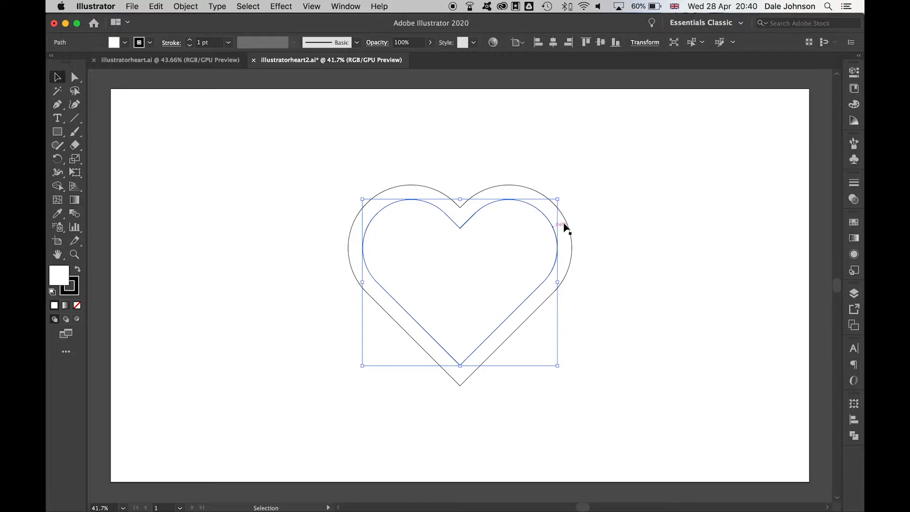
{"action": "left_click", "coordinate": [617, 209]}
{"action": "left_click", "coordinate": [515, 193]}
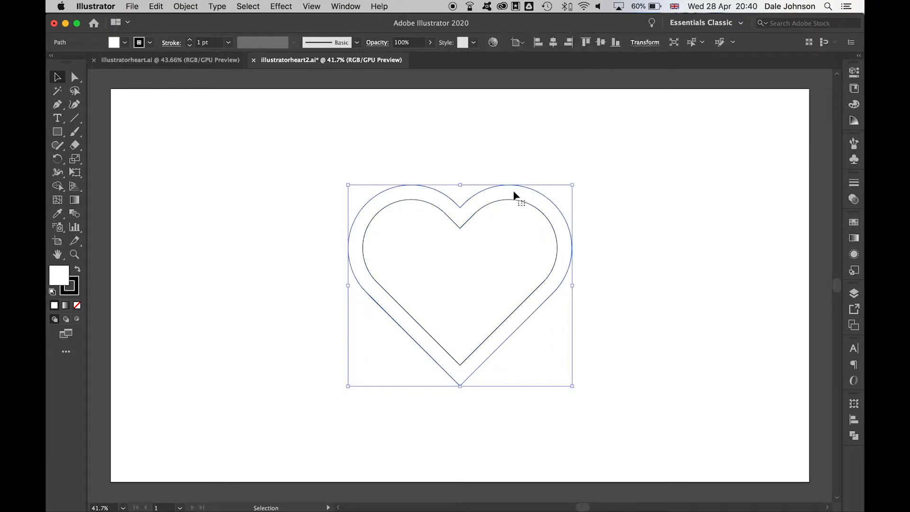
- Alt-drag a duplicate of the outer heart to the right of the nested hearts
{"action": "left_click_drag", "start_coordinate": [534, 201], "coordinate": [746, 187]}
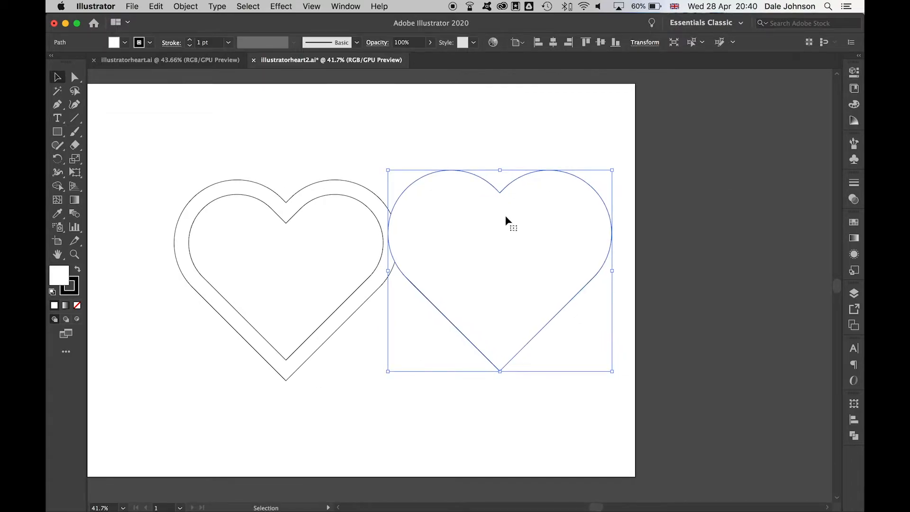
{"action": "mouse_move", "coordinate": [506, 220]}
{"action": "left_mouse_down"}
{"action": "mouse_move", "coordinate": [512, 234]}
{"action": "mouse_move", "coordinate": [503, 229]}
{"action": "left_mouse_up"}
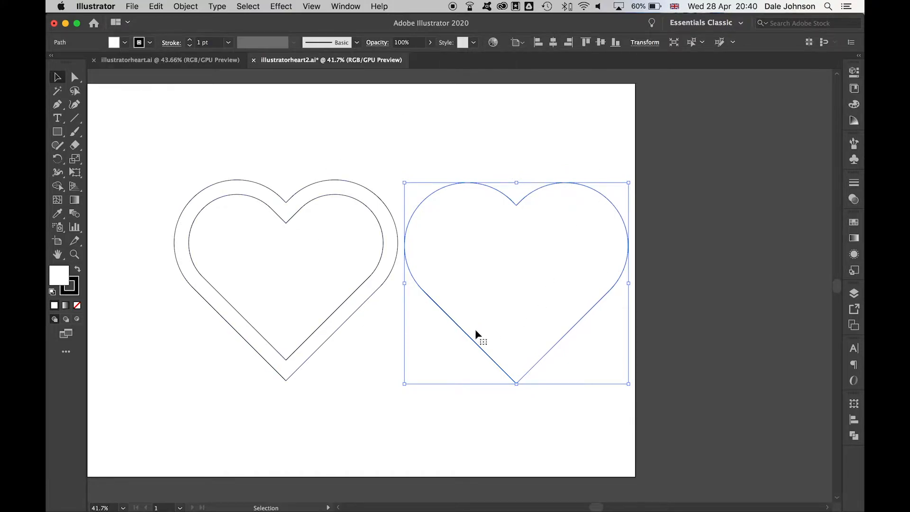
{"action": "left_click", "coordinate": [57, 131]}
- Draw a large circle over the copied heart with the Ellipse tool
{"action": "left_click", "coordinate": [114, 160]}
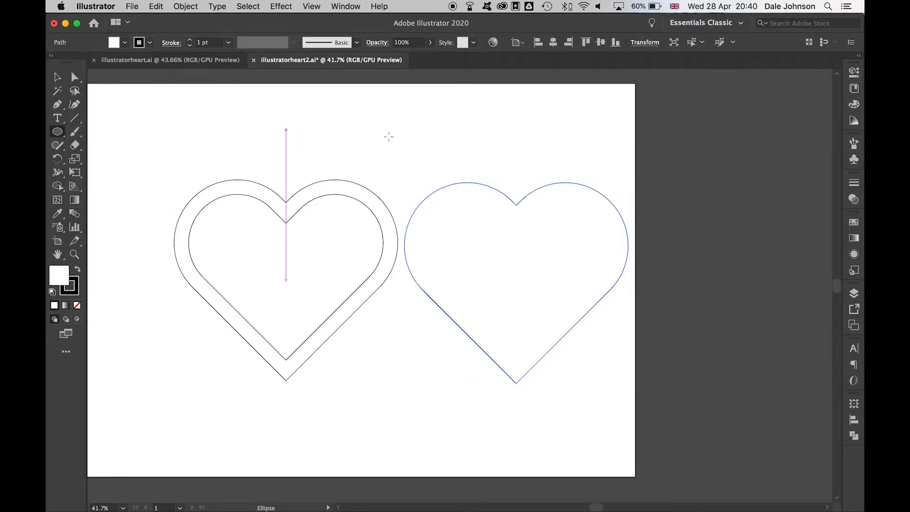
{"action": "left_click_drag", "start_coordinate": [343, 131], "coordinate": [571, 357]}
{"action": "key", "text": "v"}
{"action": "left_click", "coordinate": [577, 189]}
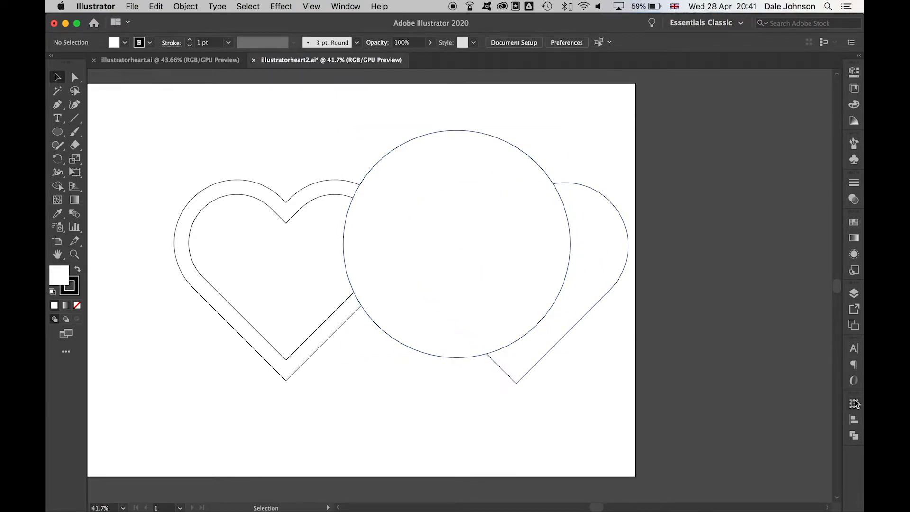
- Position the circle over the copied heart in Outline view, then return to Preview
{"action": "left_click", "coordinate": [853, 292]}
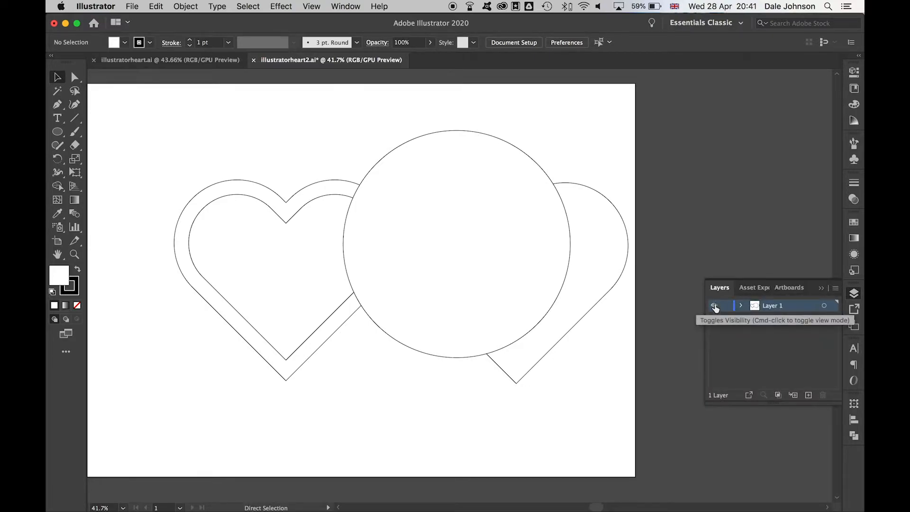
{"action": "left_click", "coordinate": [715, 306], "text": "super"}
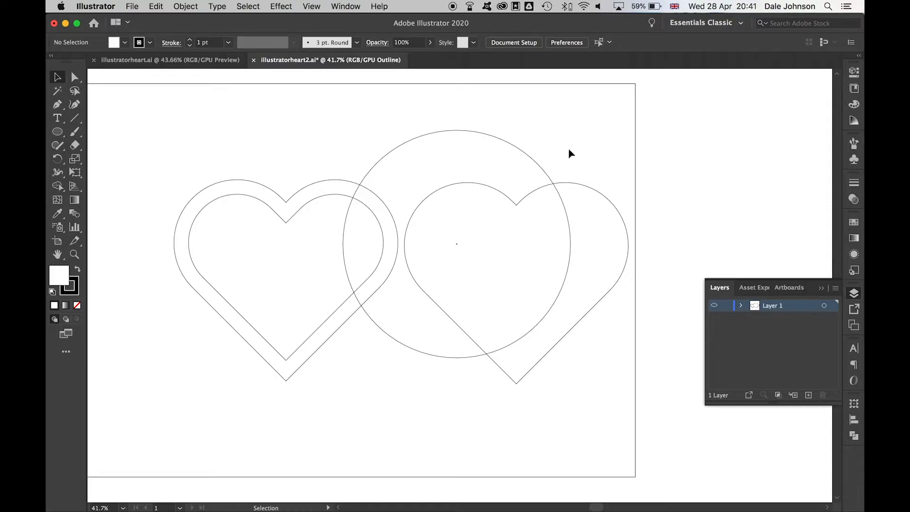
{"action": "left_click_drag", "start_coordinate": [510, 141], "coordinate": [523, 163]}
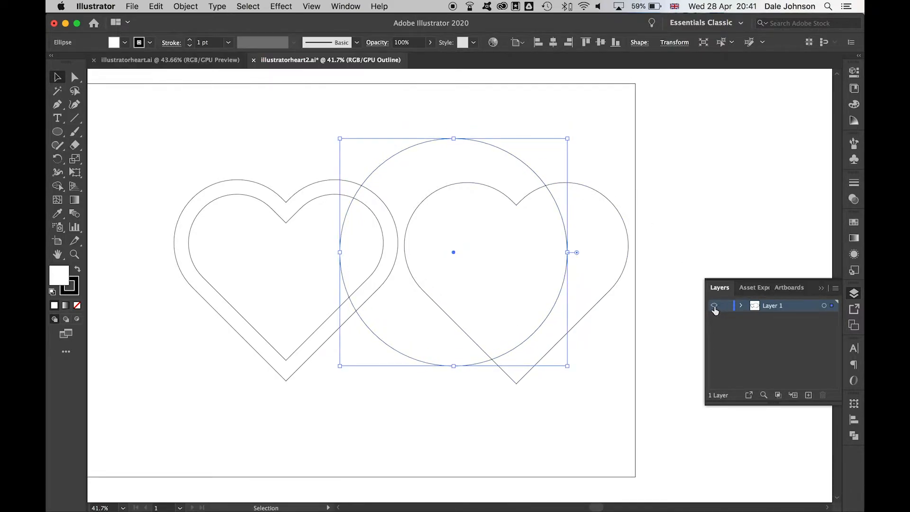
{"action": "key", "text": "a"}
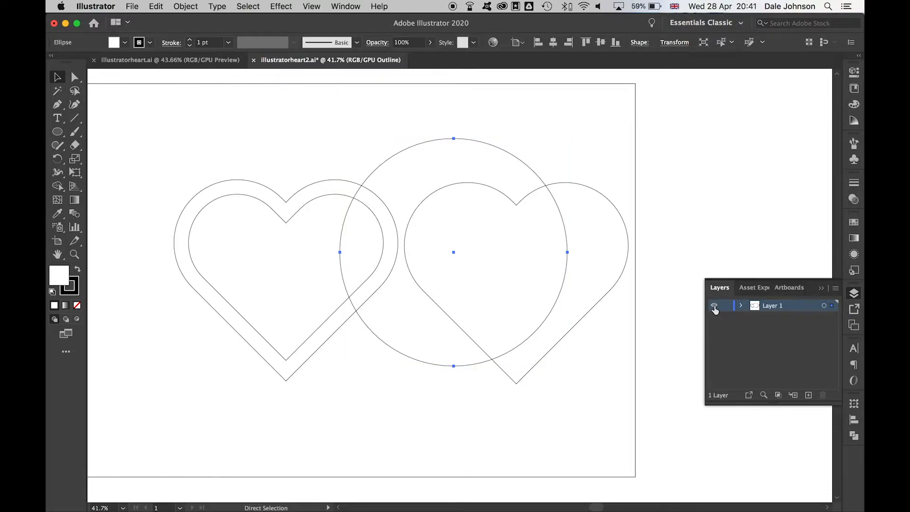
{"action": "left_click", "coordinate": [715, 307], "text": "super"}
- Subtract the circle from the copied heart with Pathfinder Minus Front
{"action": "key", "text": "v"}
{"action": "left_click_drag", "start_coordinate": [607, 356], "coordinate": [523, 235]}
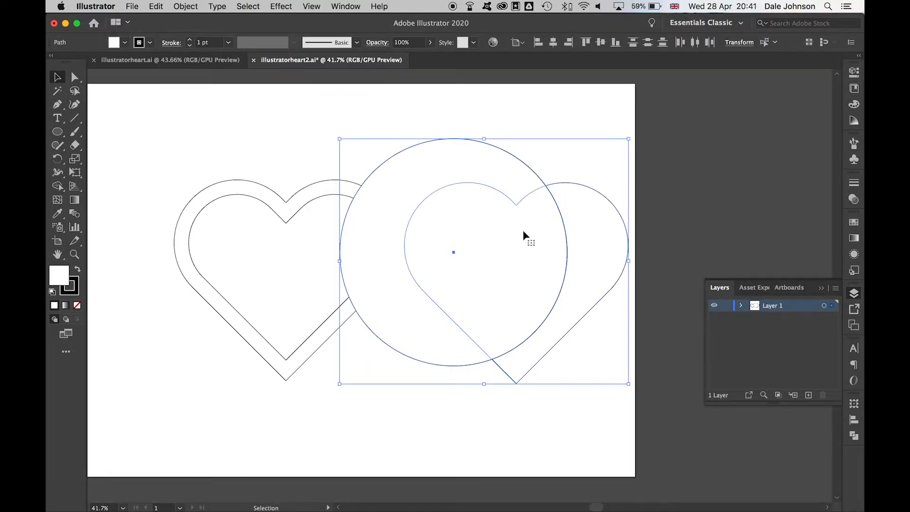
{"action": "left_click", "coordinate": [854, 435]}
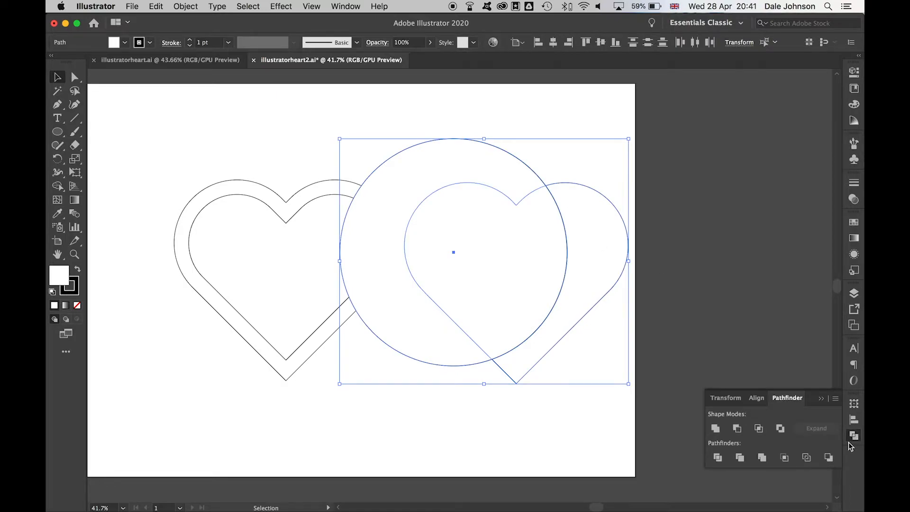
{"action": "left_click", "coordinate": [738, 429]}
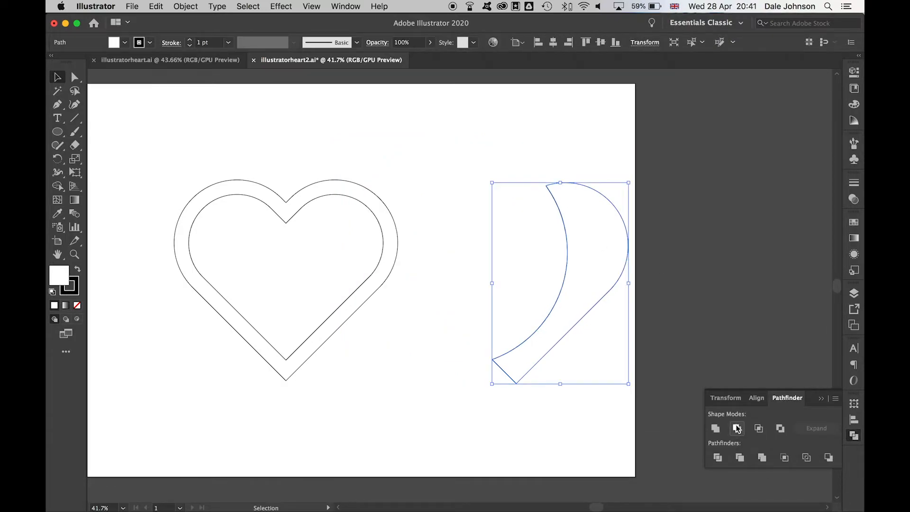
{"action": "left_click", "coordinate": [496, 216]}
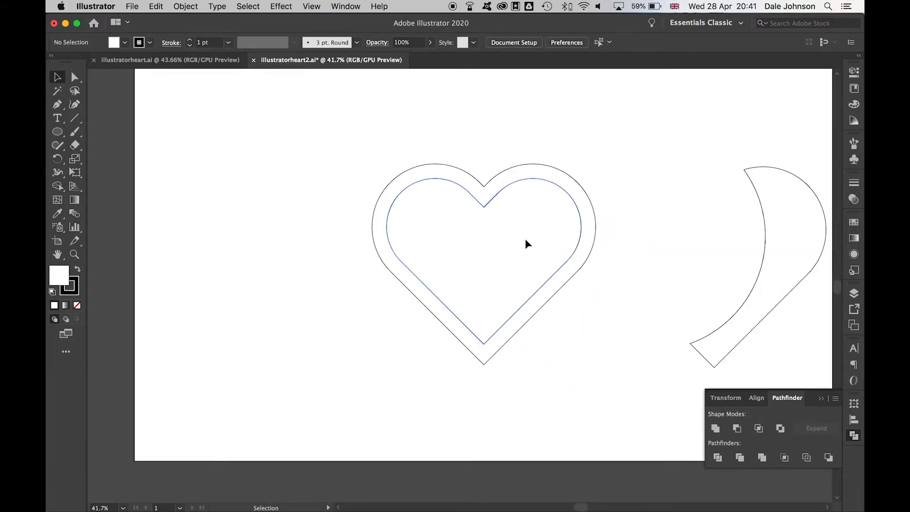
{"action": "scroll", "coordinate": [526, 240], "scroll_direction": "right", "scroll_amount": 3}
{"action": "scroll", "coordinate": [526, 240], "scroll_direction": "up", "scroll_amount": 2}
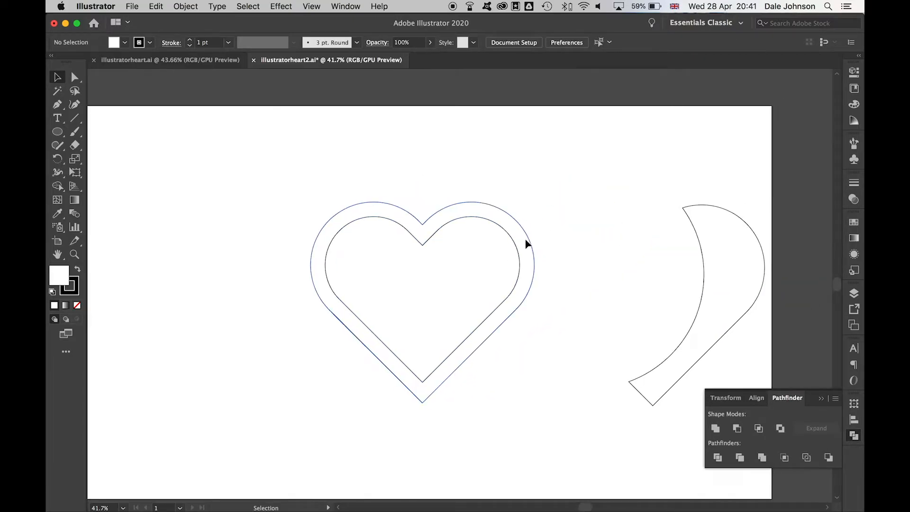
- Draw a circle over the nested hearts with the Ellipse tool
{"action": "left_click", "coordinate": [447, 273]}
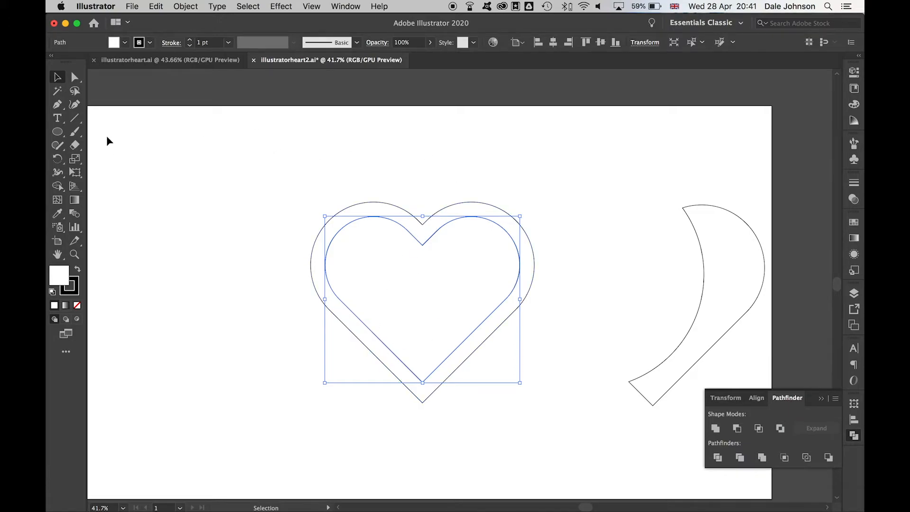
{"action": "left_click", "coordinate": [57, 132]}
{"action": "left_click_drag", "start_coordinate": [349, 167], "coordinate": [561, 379]}
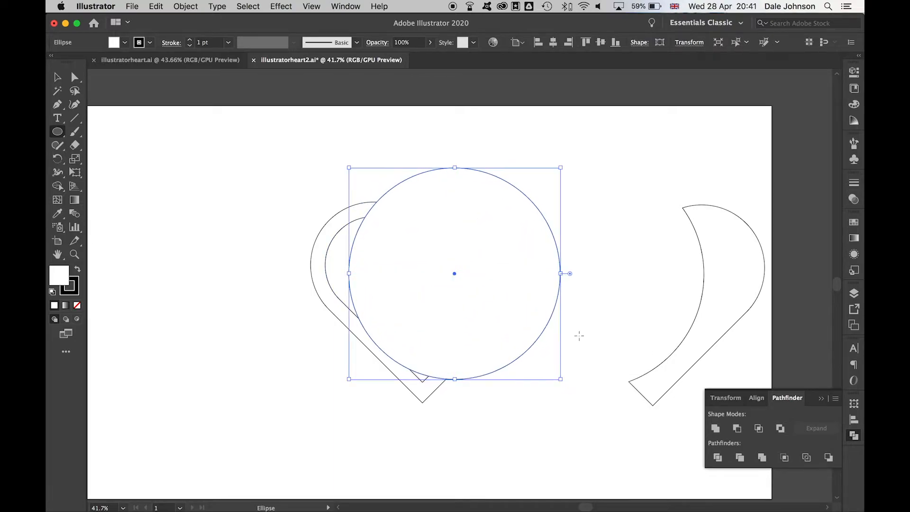
{"action": "key", "text": "v"}
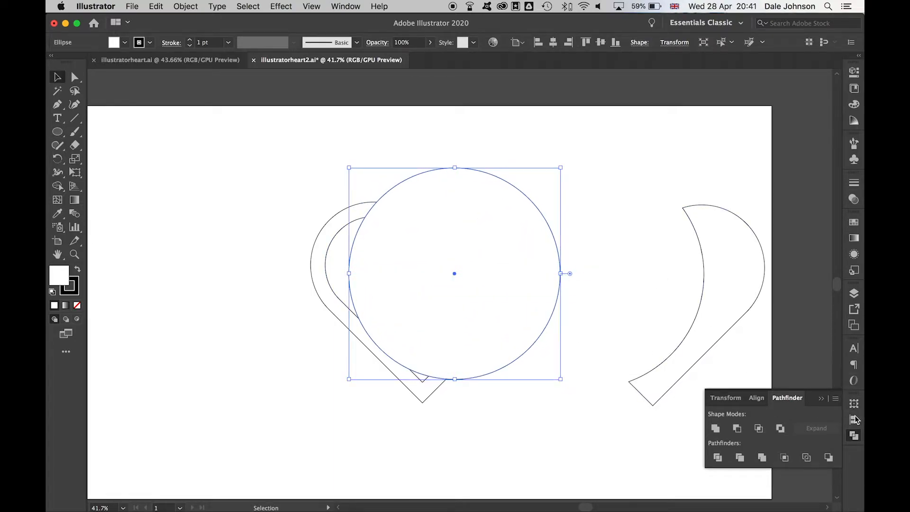
- Shrink and move the circle over the inner heart using Outline view
{"action": "left_click", "coordinate": [854, 294]}
{"action": "key", "text": "super+shift+b"}
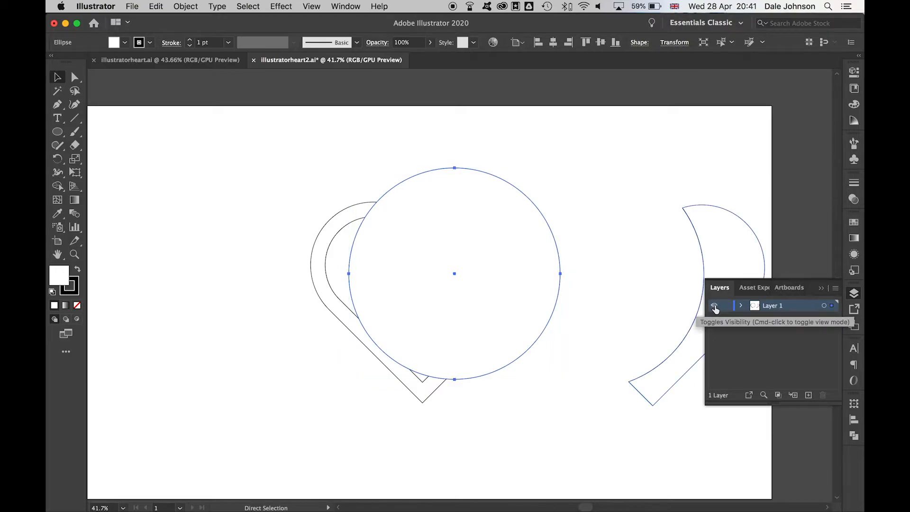
{"action": "left_click", "coordinate": [714, 307], "text": "super"}
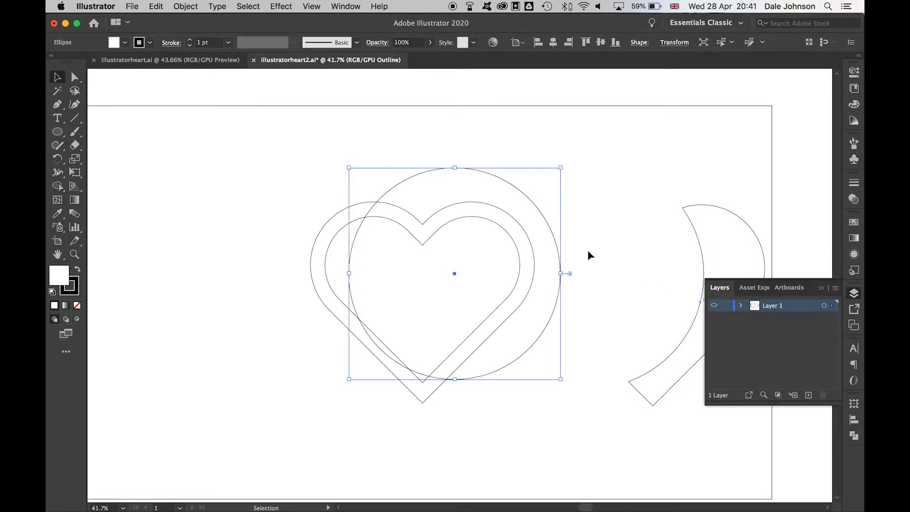
{"action": "mouse_move", "coordinate": [515, 187]}
{"action": "left_mouse_down"}
{"action": "mouse_move", "coordinate": [518, 201]}
{"action": "mouse_move", "coordinate": [504, 209]}
{"action": "mouse_move", "coordinate": [507, 201]}
{"action": "left_mouse_up"}
{"action": "left_click_drag", "start_coordinate": [553, 180], "coordinate": [468, 218]}
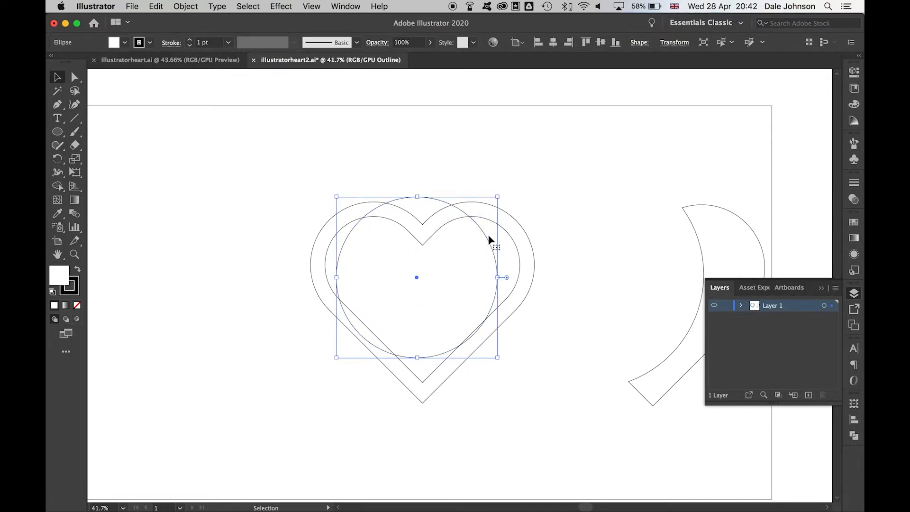
{"action": "left_click", "coordinate": [714, 305], "text": "ctrl"}
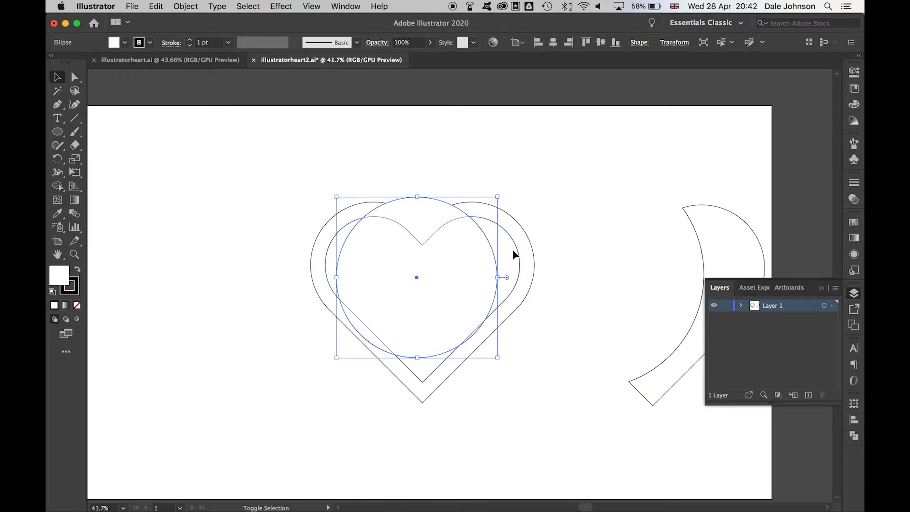
- Select the circle with the inner heart and apply Minus Front
{"action": "left_click", "coordinate": [456, 268]}
{"action": "left_click", "coordinate": [856, 439]}
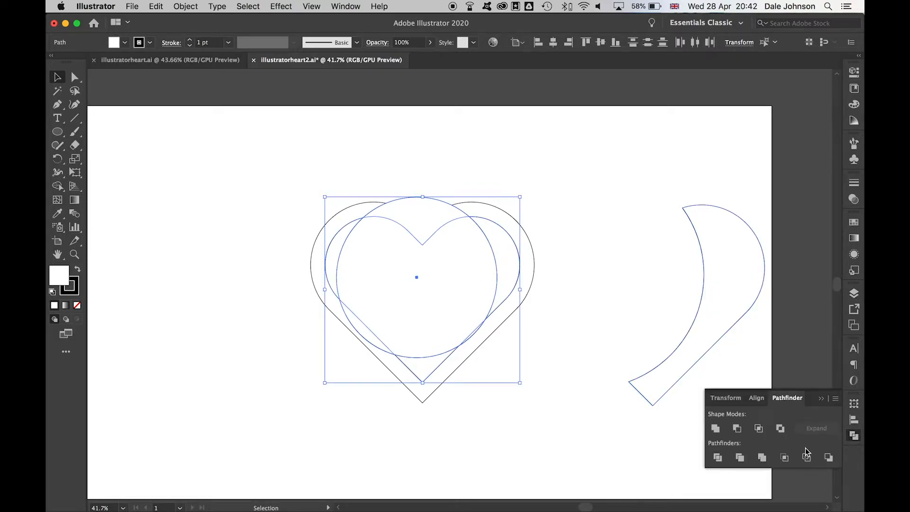
{"action": "left_click", "coordinate": [738, 429]}
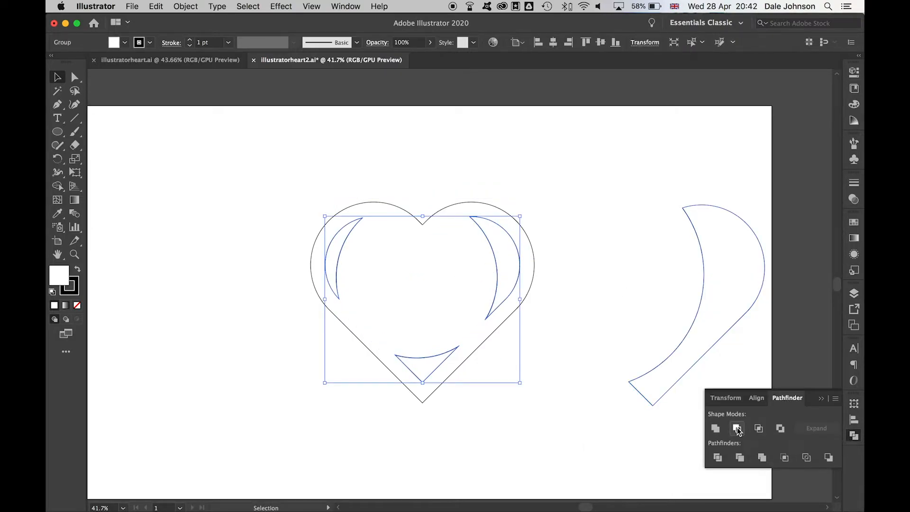
{"action": "left_click", "coordinate": [520, 184]}
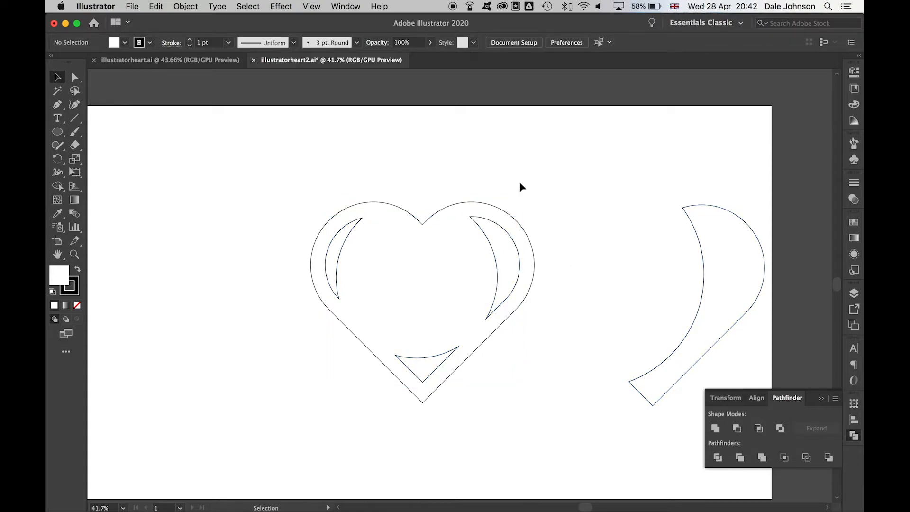
- Delete the right crescent and the small bottom triangle inside the heart
{"action": "left_click", "coordinate": [75, 76]}
{"action": "left_click", "coordinate": [513, 255]}
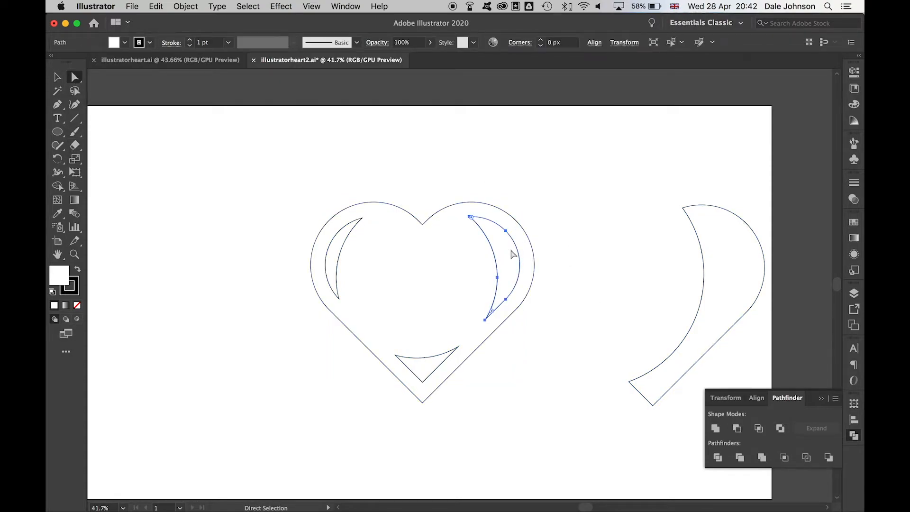
{"action": "key", "text": "Delete"}
{"action": "left_click", "coordinate": [428, 370]}
{"action": "key", "text": "Delete"}
{"action": "key", "text": "v"}
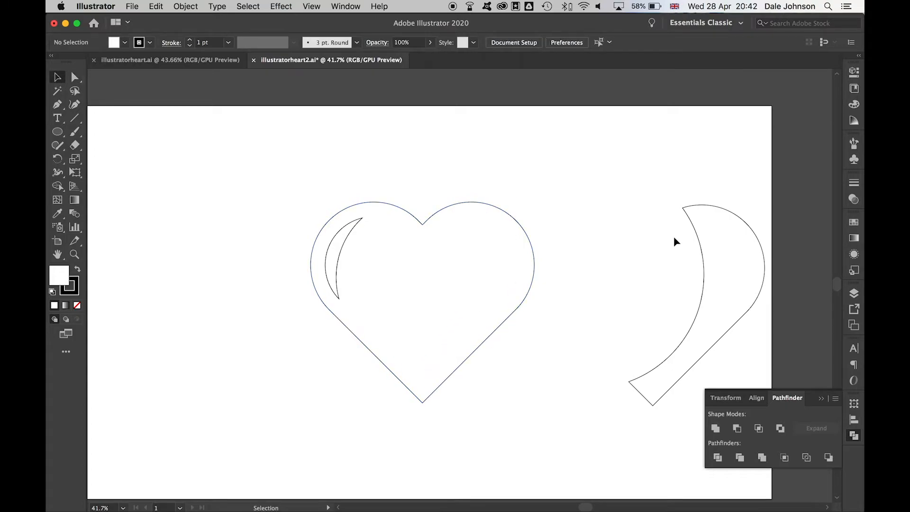
- Move the separate right-hand crescent onto the heart
{"action": "left_click", "coordinate": [854, 436]}
{"action": "left_click_drag", "start_coordinate": [728, 241], "coordinate": [535, 238]}
{"action": "left_click", "coordinate": [485, 157]}
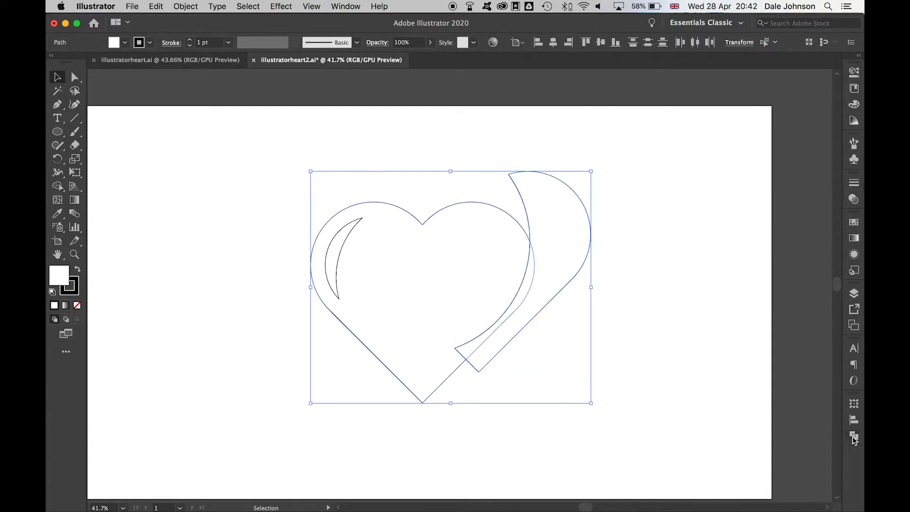
- Align the crescent to the heart as key object, right and bottom edges
{"action": "left_click", "coordinate": [854, 420]}
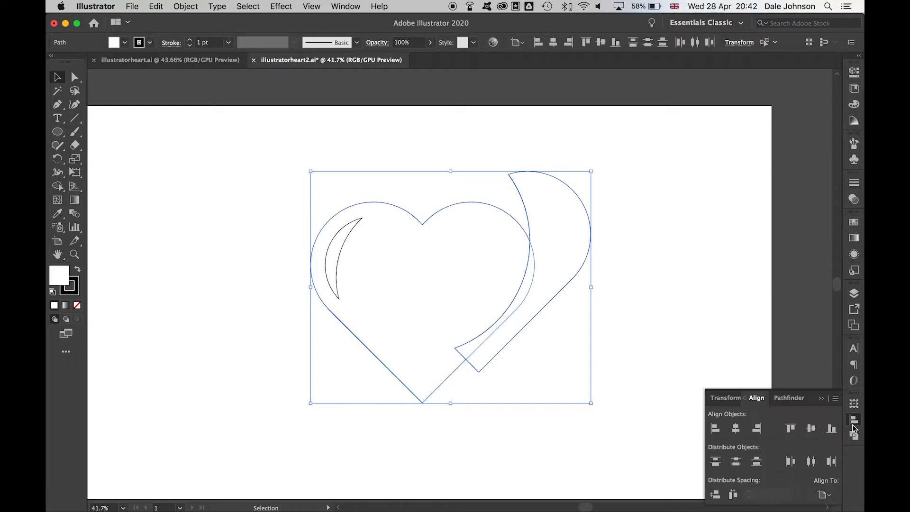
{"action": "left_click", "coordinate": [825, 495]}
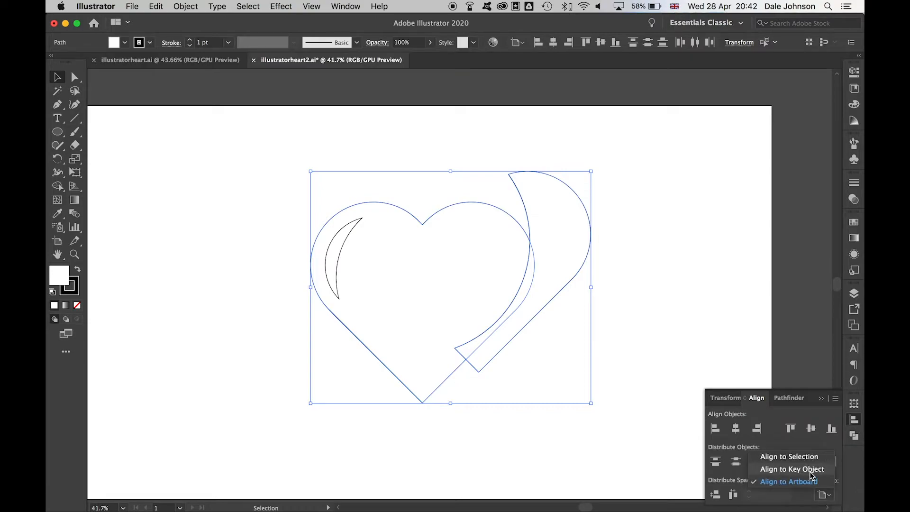
{"action": "left_click", "coordinate": [457, 265]}
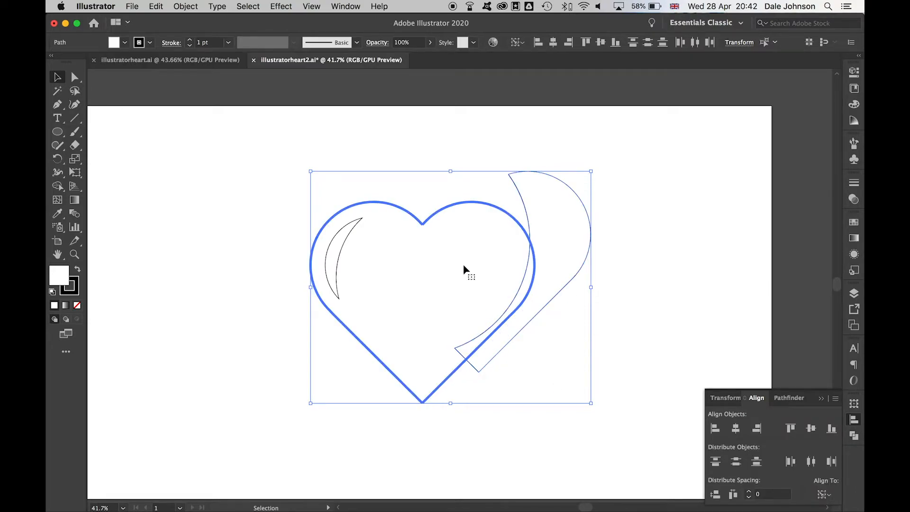
{"action": "left_click", "coordinate": [758, 430]}
{"action": "left_click", "coordinate": [832, 428]}
{"action": "left_click", "coordinate": [557, 270]}
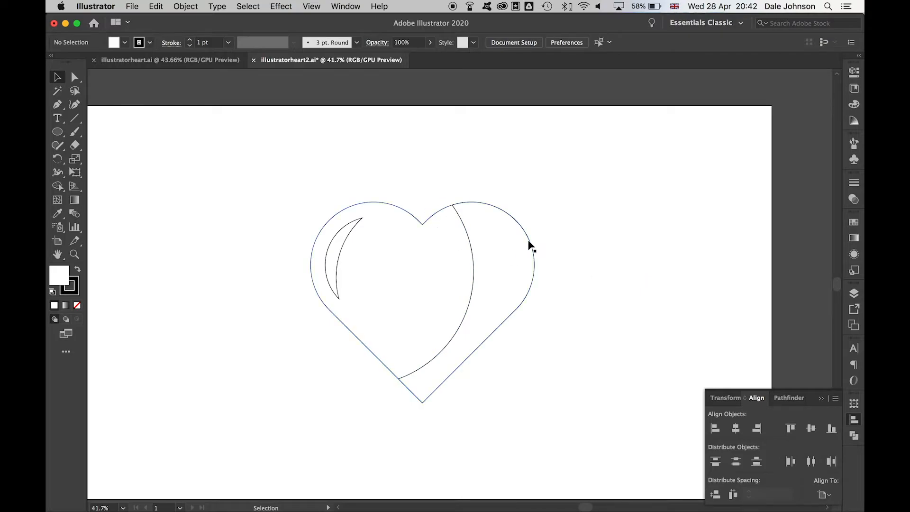
{"action": "left_click", "coordinate": [854, 420]}
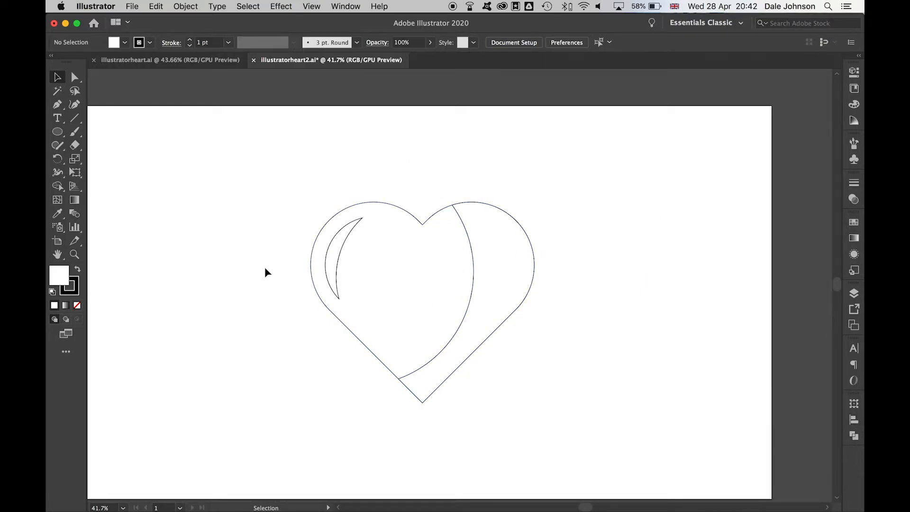
- Select the heart and fill it with a radial gradient
{"action": "left_click", "coordinate": [432, 266]}
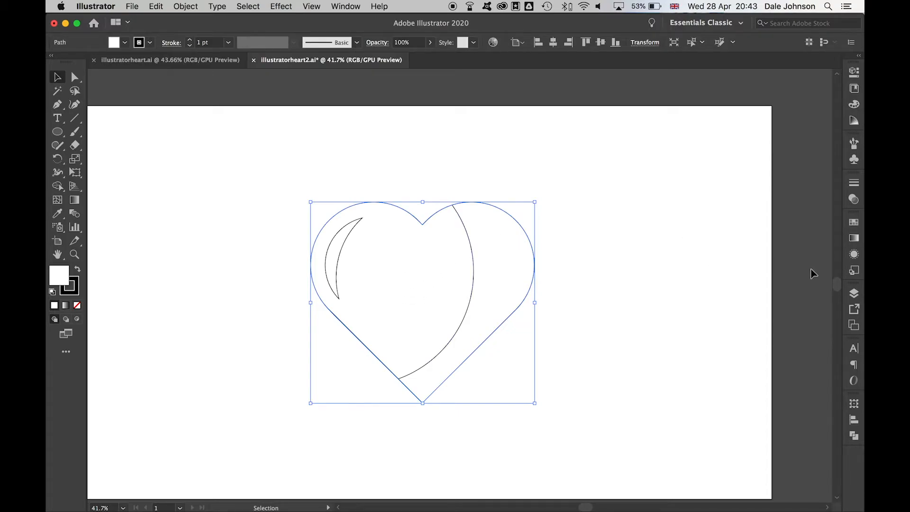
{"action": "left_click", "coordinate": [854, 223]}
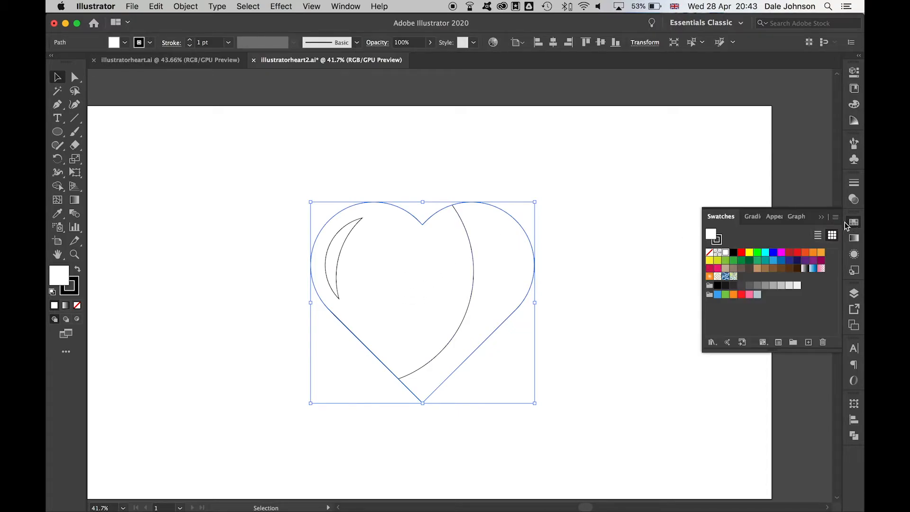
{"action": "left_click_drag", "start_coordinate": [849, 223], "coordinate": [642, 155]}
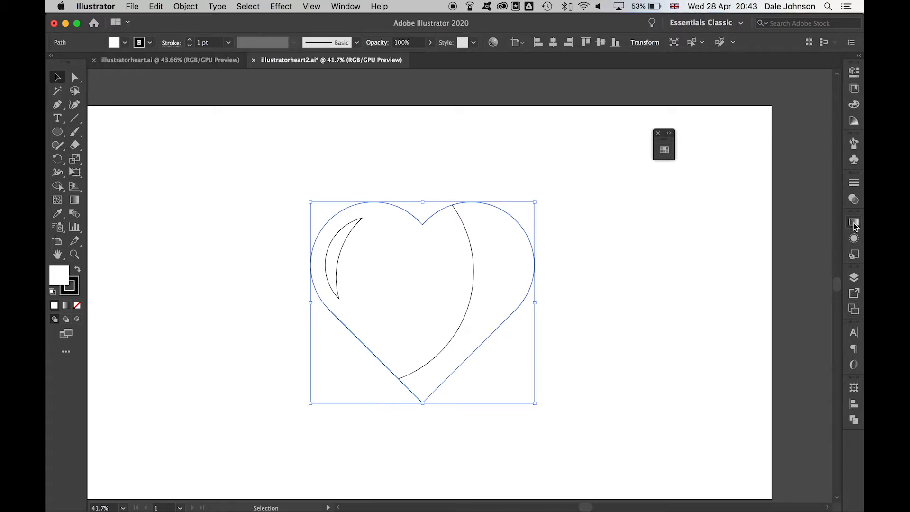
{"action": "left_click", "coordinate": [854, 223]}
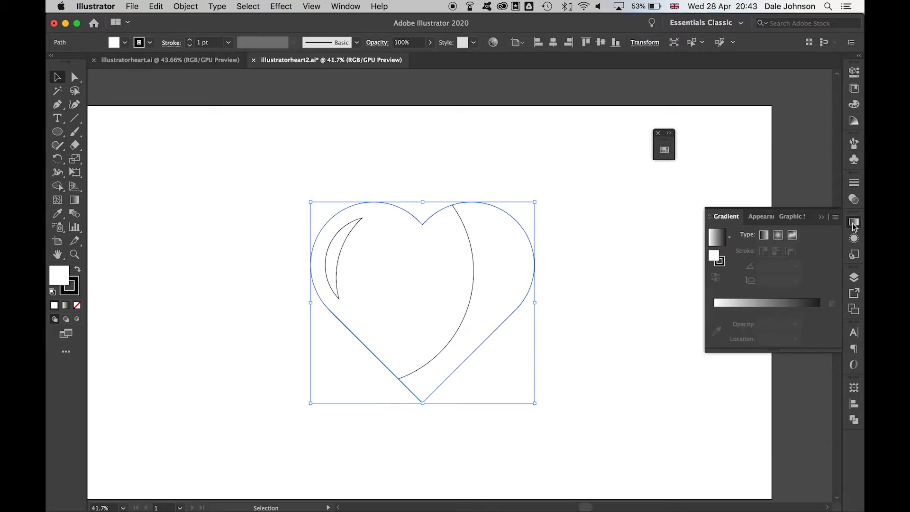
{"action": "left_click", "coordinate": [762, 301]}
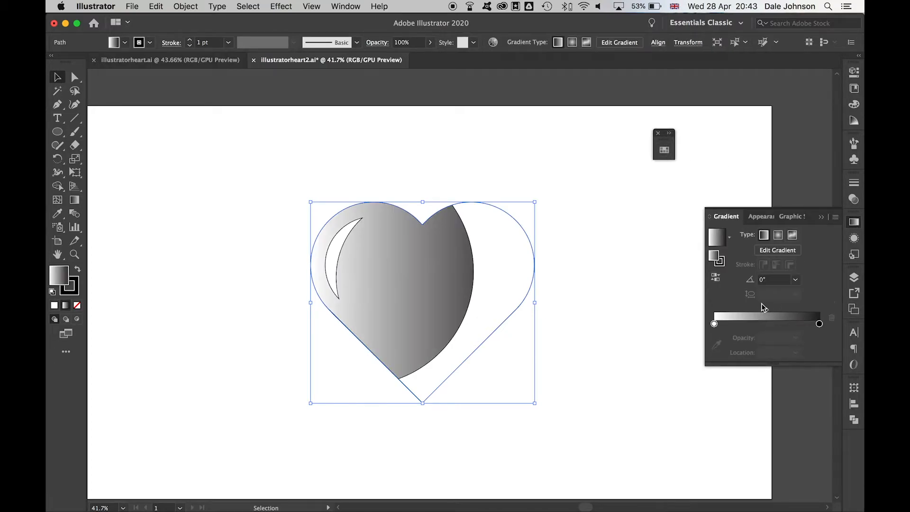
{"action": "left_click", "coordinate": [778, 235]}
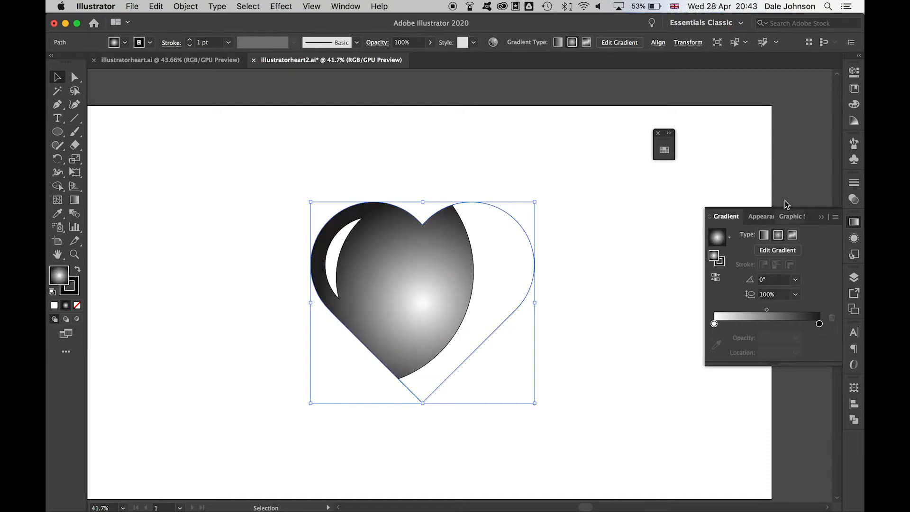
- Set the gradient stops to red and magenta, shifting the midpoint to about 71.9%
{"action": "left_click", "coordinate": [664, 151]}
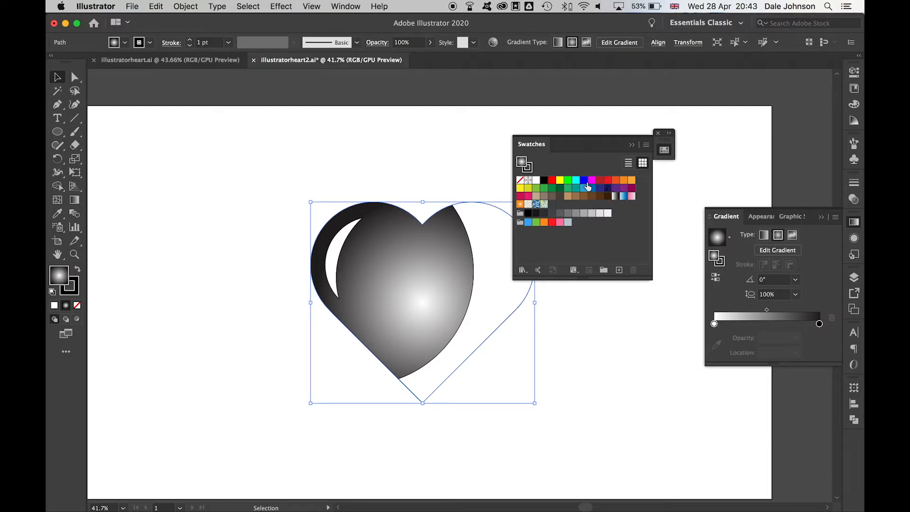
{"action": "left_click_drag", "start_coordinate": [555, 183], "coordinate": [715, 327]}
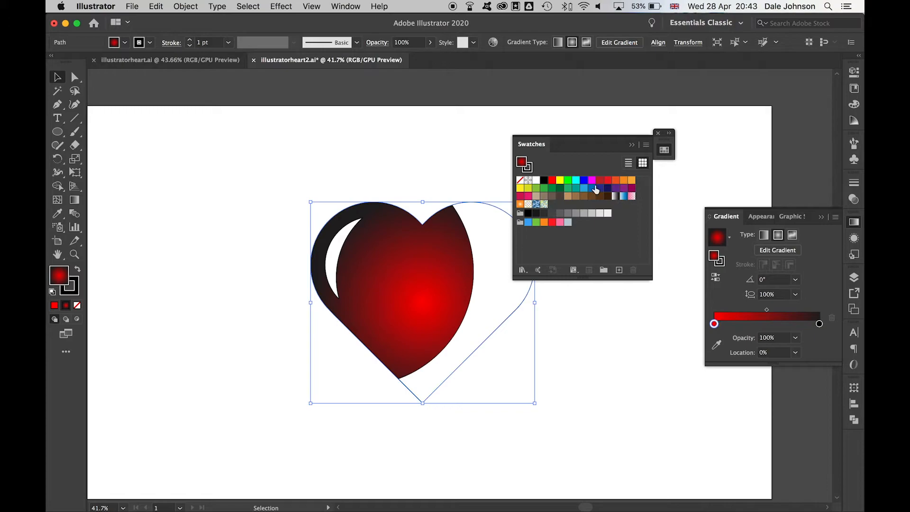
{"action": "left_click_drag", "start_coordinate": [592, 184], "coordinate": [820, 326]}
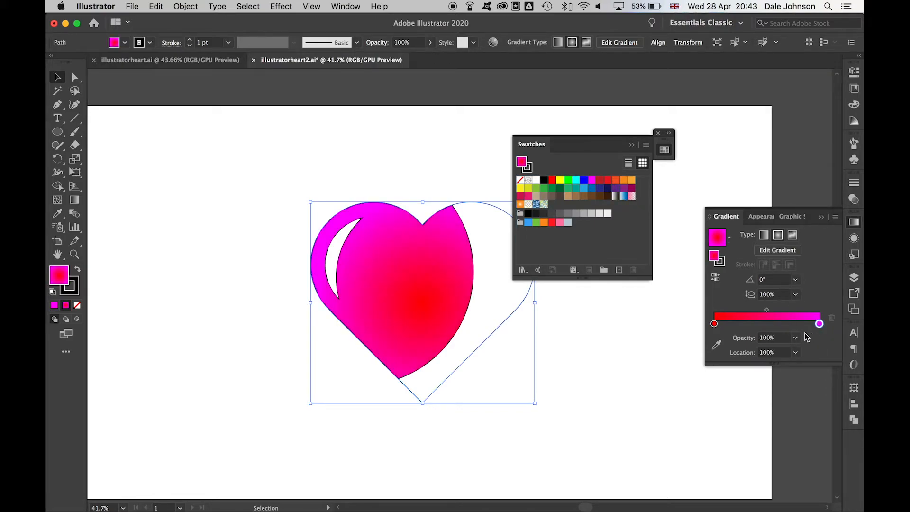
{"action": "left_click_drag", "start_coordinate": [768, 308], "coordinate": [790, 310]}
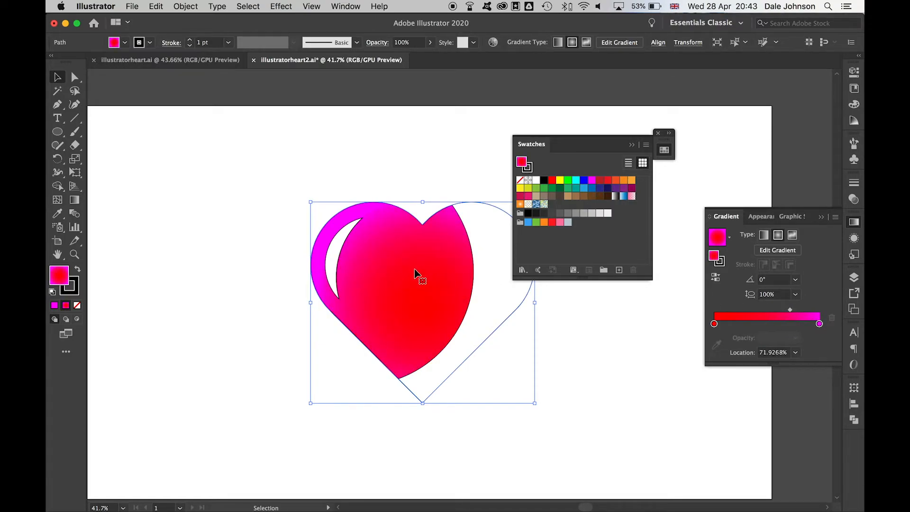
- Drag the gradient's outer stop outward so red covers most of the heart, then deselect
{"action": "key", "text": "g"}
{"action": "left_click", "coordinate": [529, 304]}
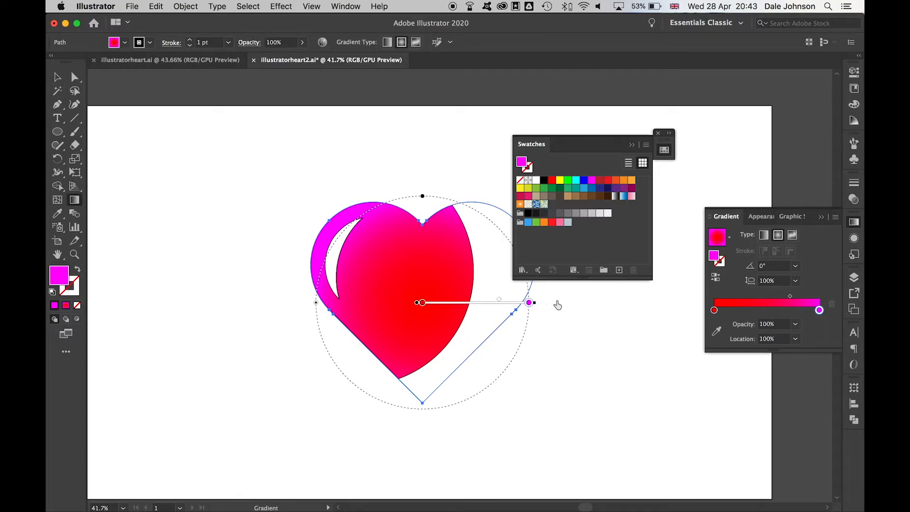
{"action": "left_click_drag", "start_coordinate": [535, 303], "coordinate": [568, 303]}
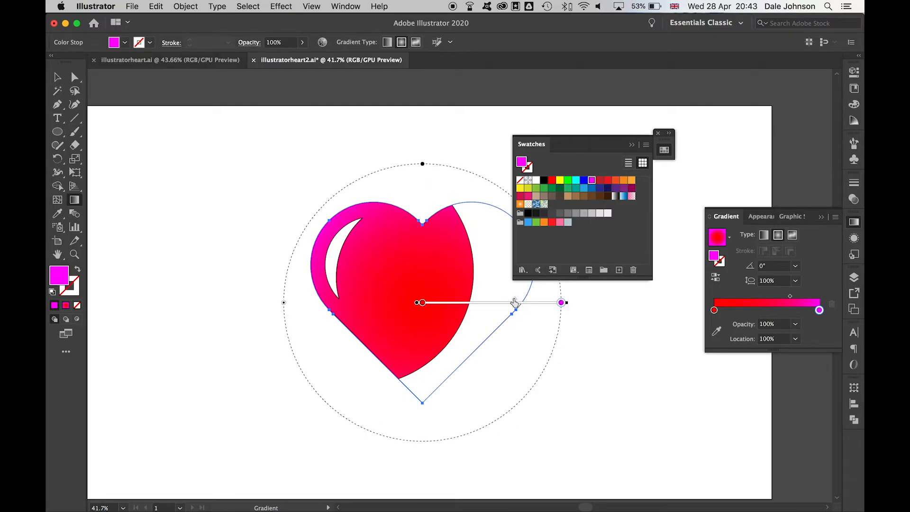
{"action": "key", "text": "v"}
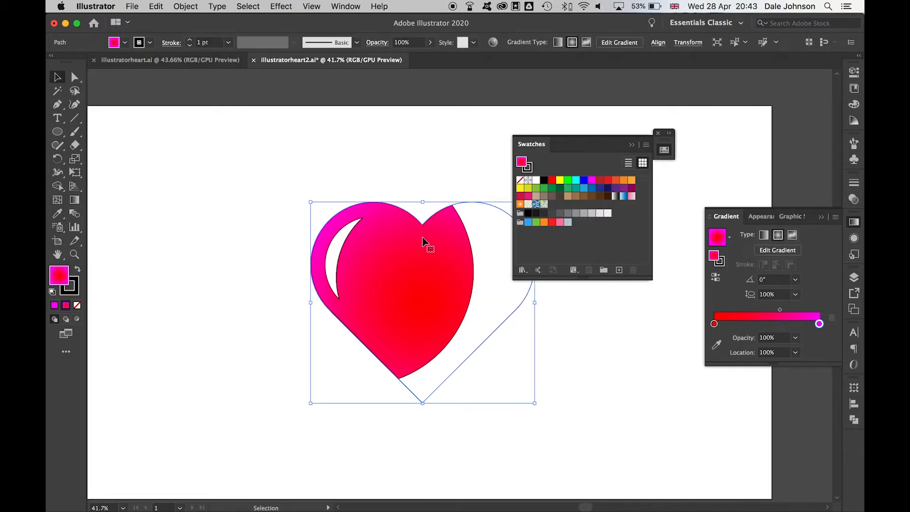
{"action": "left_click", "coordinate": [588, 334]}
{"action": "left_click_drag", "start_coordinate": [582, 149], "coordinate": [633, 128]}
- Fill the heart's white right half with dark red at 63% opacity
{"action": "left_click", "coordinate": [488, 232]}
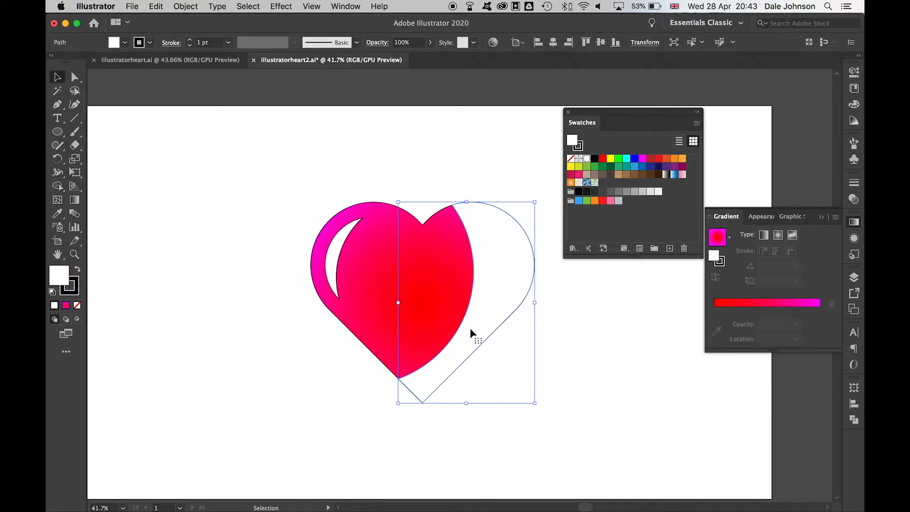
{"action": "left_click", "coordinate": [651, 160]}
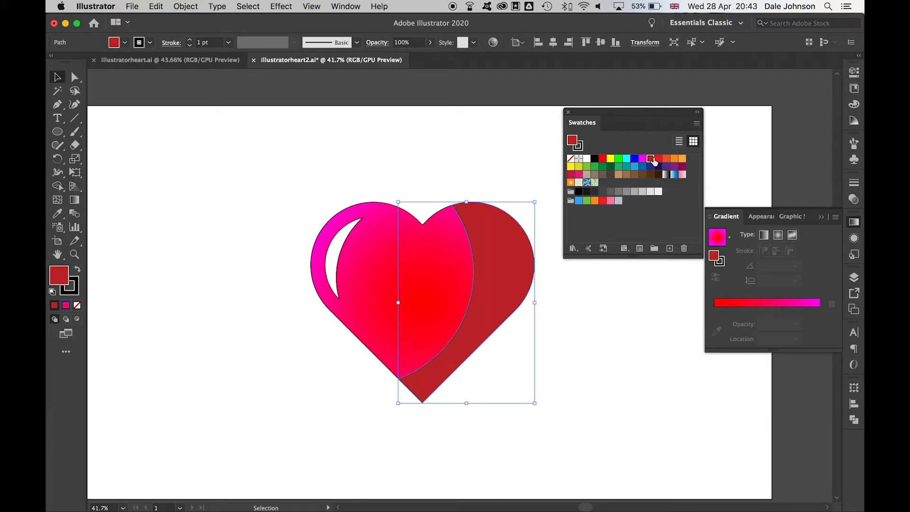
{"action": "left_click", "coordinate": [430, 43]}
{"action": "left_click_drag", "start_coordinate": [428, 59], "coordinate": [413, 59]}
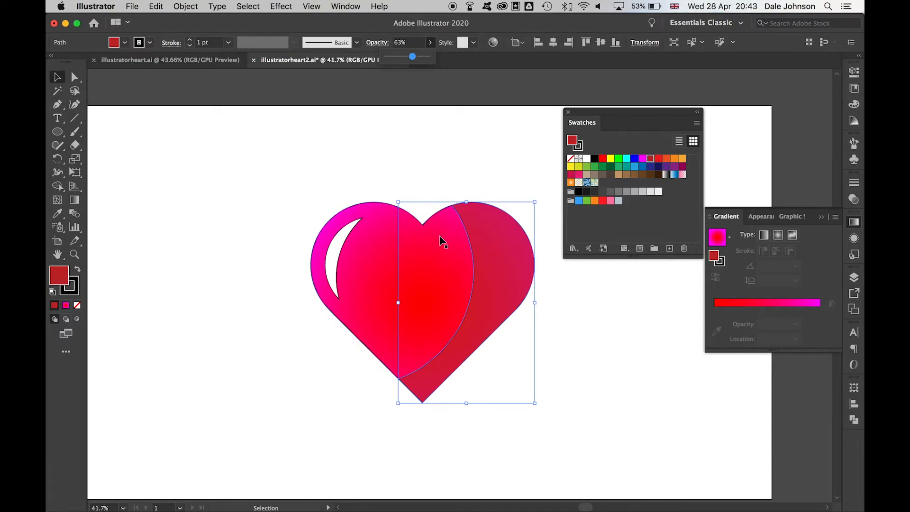
{"action": "left_click", "coordinate": [498, 152]}
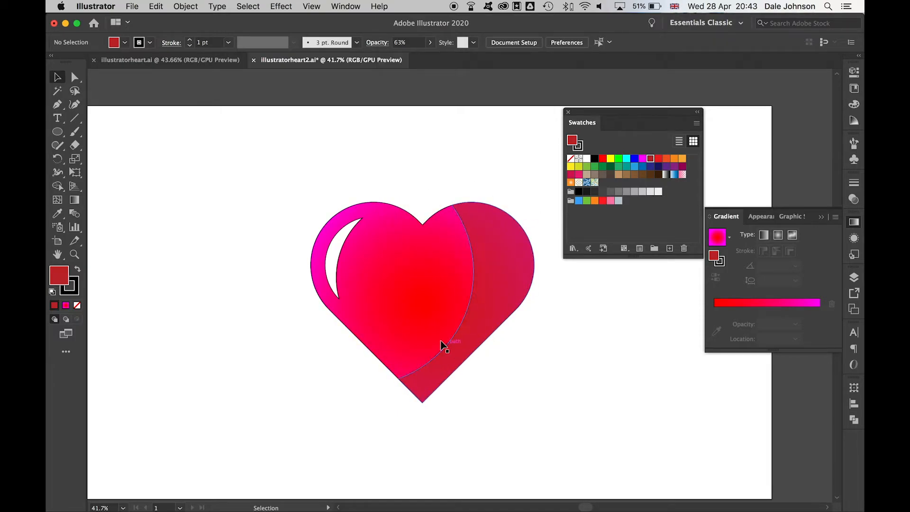
- Remove the outline from the heart
{"action": "left_click", "coordinate": [443, 315]}
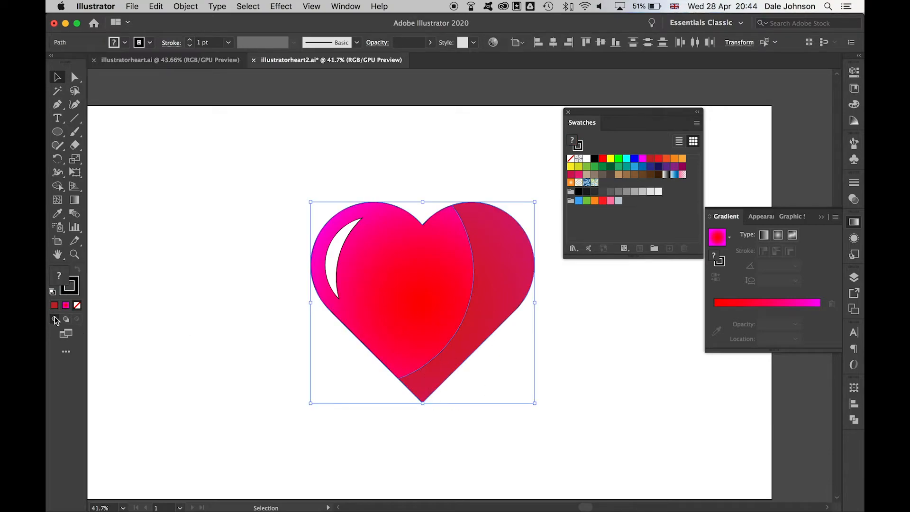
{"action": "left_click", "coordinate": [78, 306]}
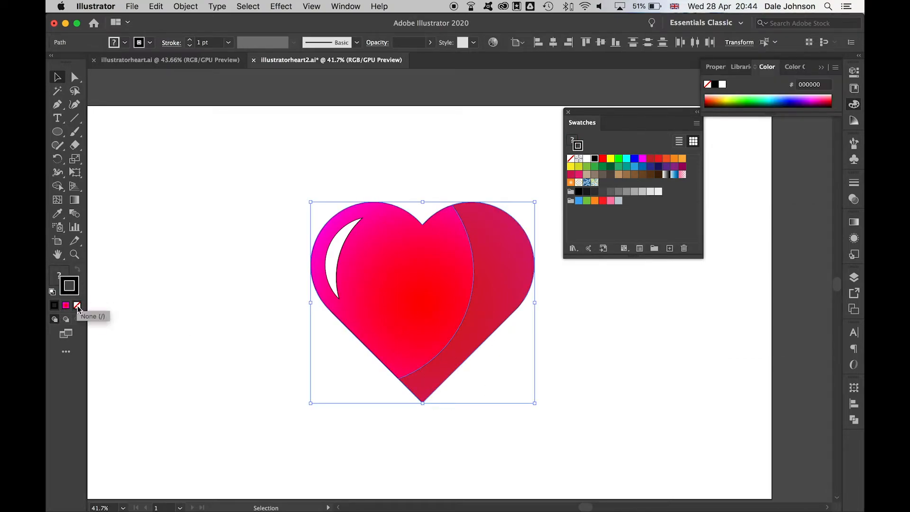
{"action": "left_click", "coordinate": [429, 152]}
- Remove the crescent's outline, make it semi-transparent, and return to illustratorheart2.ai
{"action": "left_click", "coordinate": [348, 254]}
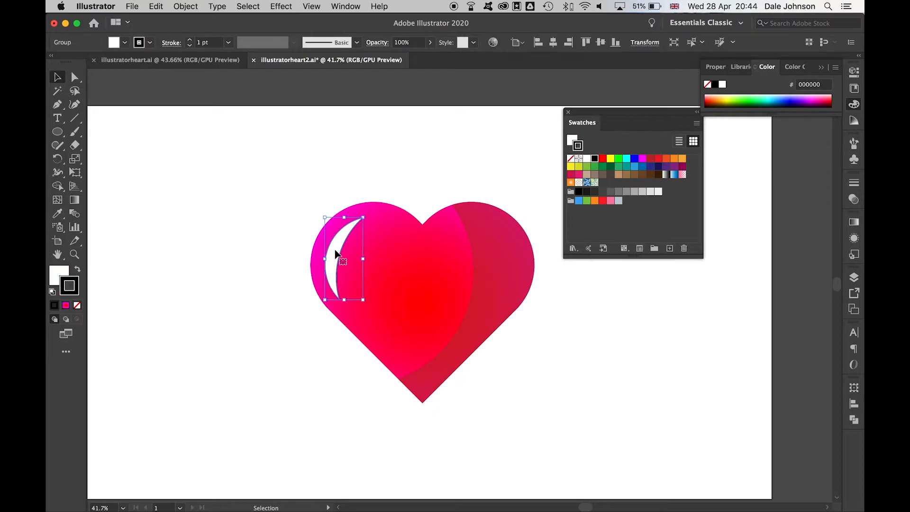
{"action": "left_click", "coordinate": [77, 305]}
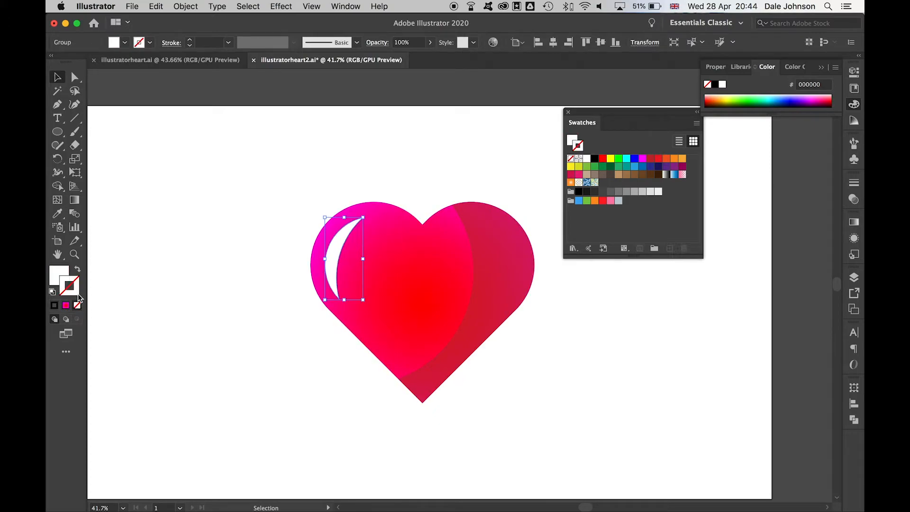
{"action": "left_click", "coordinate": [430, 42]}
{"action": "left_click_drag", "start_coordinate": [428, 57], "coordinate": [424, 60]}
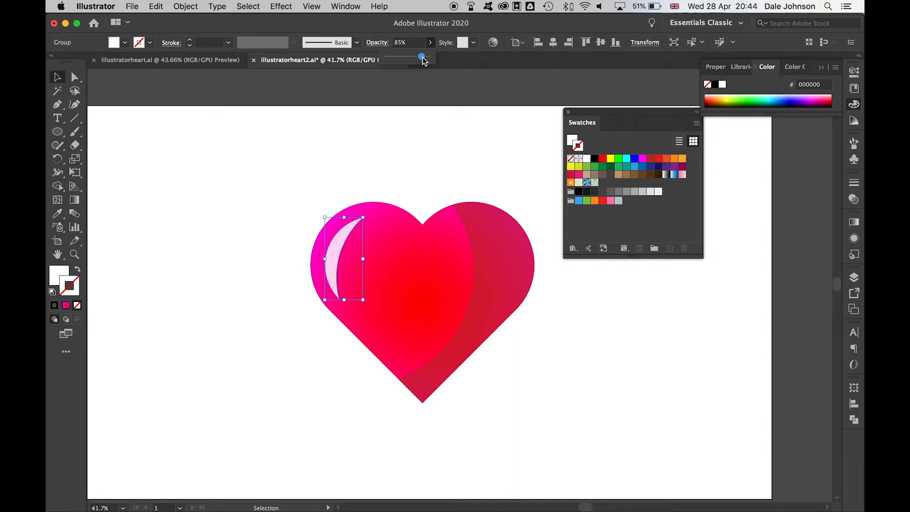
{"action": "left_click", "coordinate": [370, 187]}
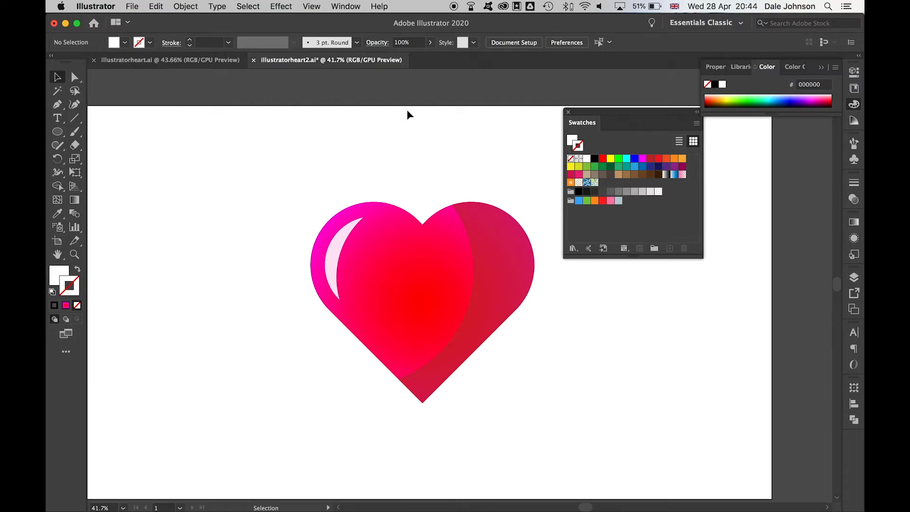
{"action": "left_click", "coordinate": [214, 61]}
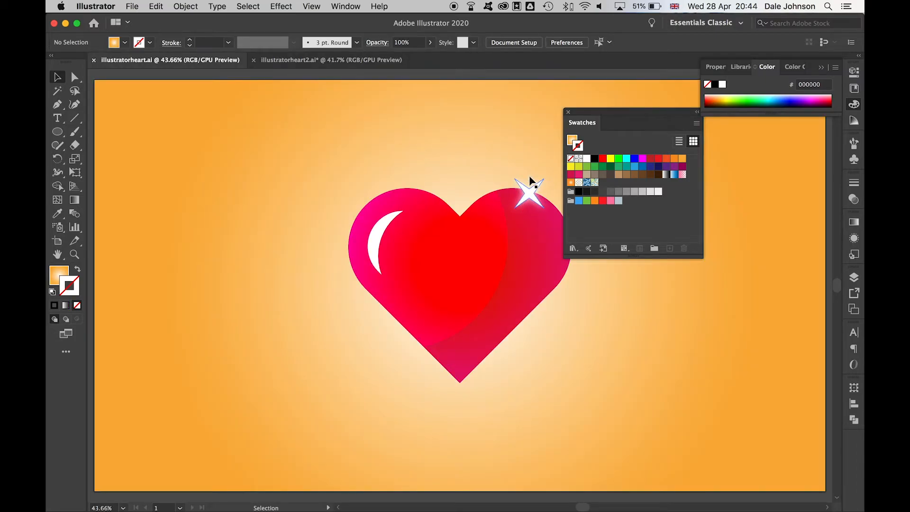
{"action": "left_click", "coordinate": [340, 63]}
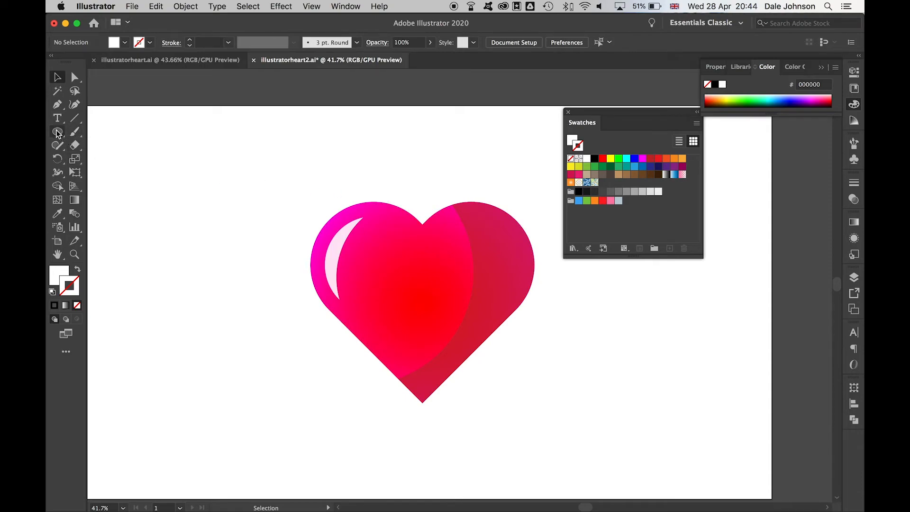
- Draw a white four-pointed star and scale it to about 128 px on the heart's upper right lobe
{"action": "left_click_drag", "start_coordinate": [57, 136], "coordinate": [117, 189]}
{"action": "left_click_drag", "start_coordinate": [552, 353], "coordinate": [761, 149]}
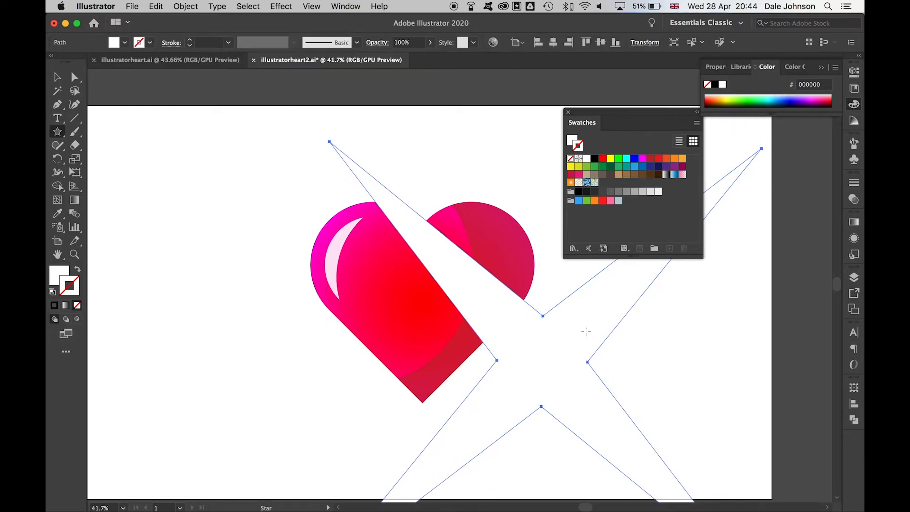
{"action": "key", "text": "v"}
{"action": "left_click_drag", "start_coordinate": [561, 372], "coordinate": [328, 340]}
{"action": "left_click_drag", "start_coordinate": [529, 119], "coordinate": [214, 427]}
{"action": "left_click_drag", "start_coordinate": [173, 467], "coordinate": [469, 243]}
{"action": "left_click_drag", "start_coordinate": [524, 205], "coordinate": [478, 237]}
{"action": "left_click_drag", "start_coordinate": [631, 116], "coordinate": [753, 160]}
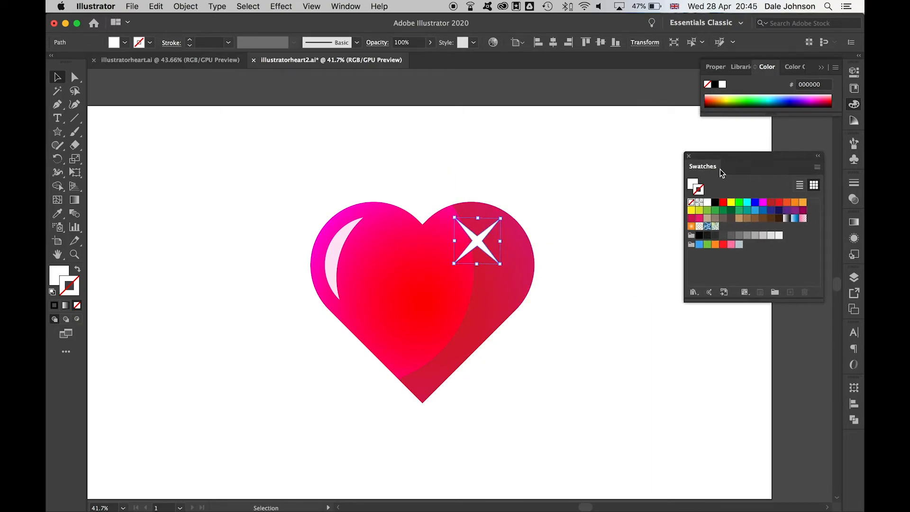
- Add an Outer Glow effect to the star with a white glow colour
{"action": "left_click", "coordinate": [629, 224]}
{"action": "left_click", "coordinate": [482, 245]}
{"action": "left_click", "coordinate": [286, 6]}
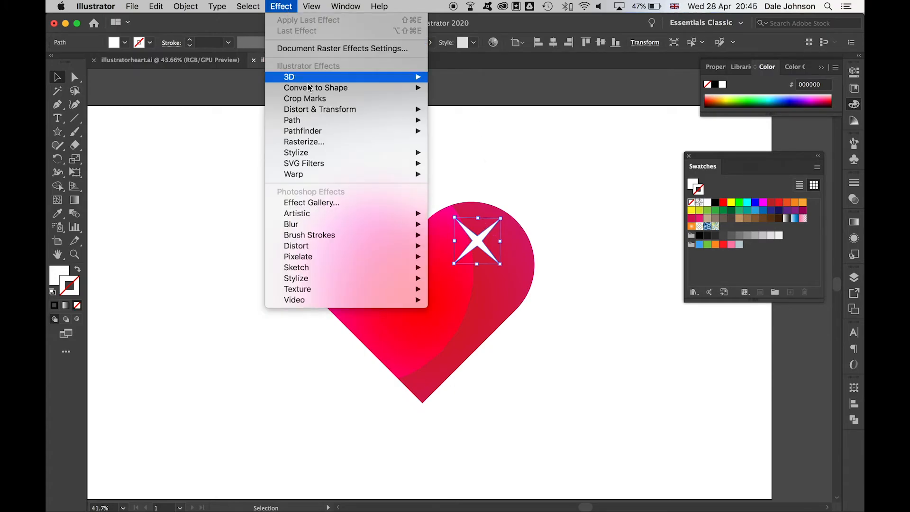
{"action": "mouse_move", "coordinate": [313, 153]}
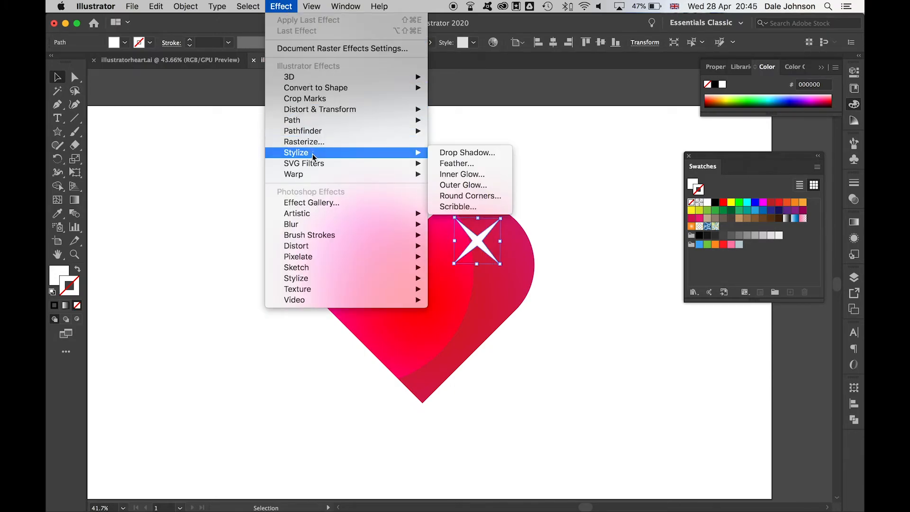
{"action": "left_click", "coordinate": [480, 185]}
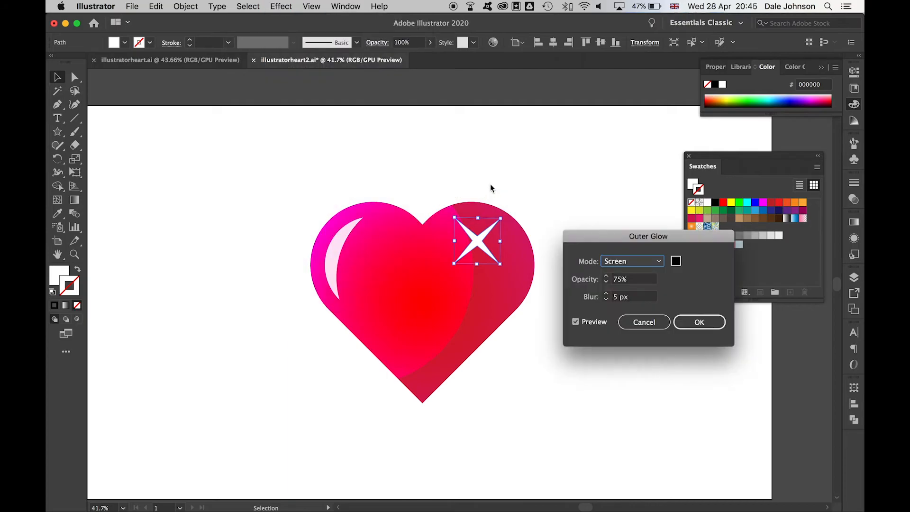
{"action": "left_click", "coordinate": [676, 262]}
{"action": "left_click_drag", "start_coordinate": [539, 275], "coordinate": [518, 259]}
{"action": "left_click", "coordinate": [794, 267]}
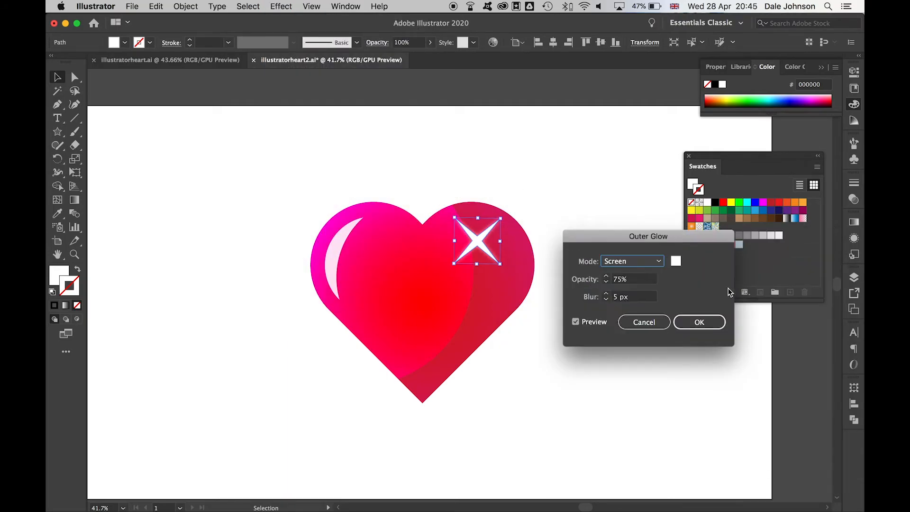
- Set the glow opacity to 83% and blur to 20 px, and apply it
{"action": "left_click", "coordinate": [606, 281]}
{"action": "left_click", "coordinate": [607, 276]}
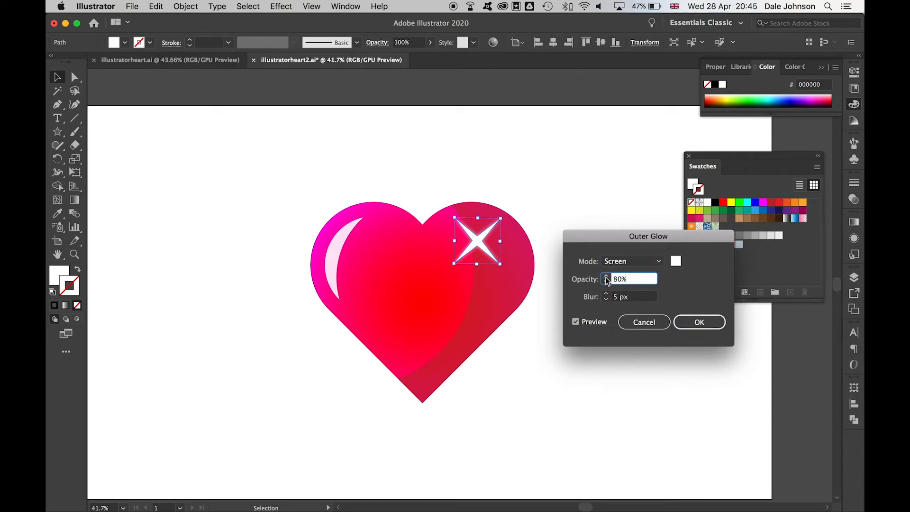
{"action": "left_click", "coordinate": [607, 294]}
{"action": "left_click", "coordinate": [607, 294]}
{"action": "left_click", "coordinate": [607, 294]}
{"action": "left_click", "coordinate": [607, 292]}
{"action": "left_click", "coordinate": [606, 292]}
{"action": "left_click", "coordinate": [607, 292]}
{"action": "left_click", "coordinate": [606, 292]}
{"action": "left_click", "coordinate": [605, 292]}
{"action": "left_click", "coordinate": [605, 293]}
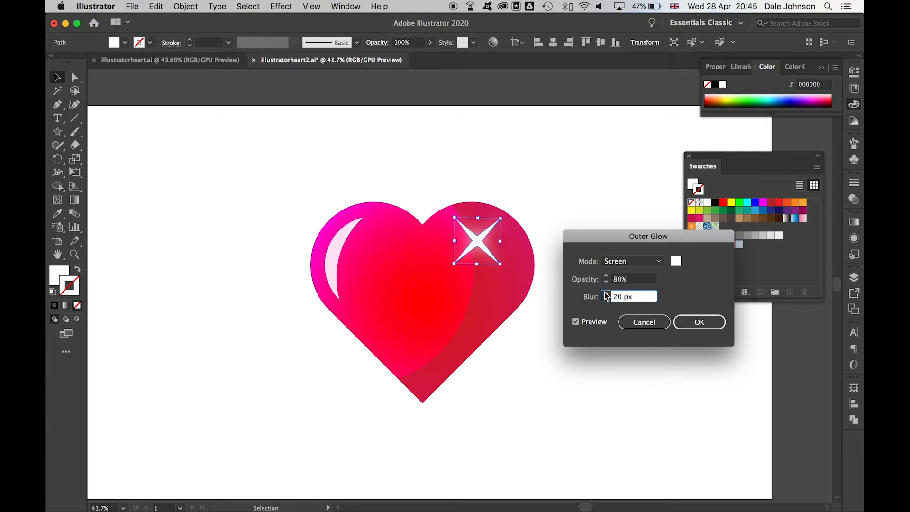
{"action": "left_click", "coordinate": [606, 277]}
{"action": "left_click", "coordinate": [606, 277]}
{"action": "left_click", "coordinate": [606, 277]}
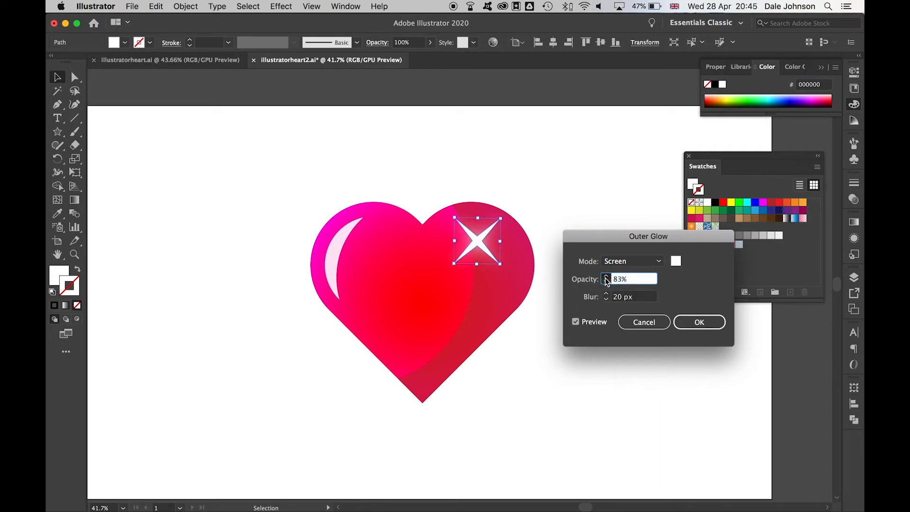
{"action": "left_click", "coordinate": [607, 277]}
{"action": "left_click", "coordinate": [707, 329]}
- Move the glowing sparkle onto the heart's top-right edge, comparing against the original heart
{"action": "left_click", "coordinate": [586, 258]}
{"action": "left_click_drag", "start_coordinate": [477, 238], "coordinate": [501, 211]}
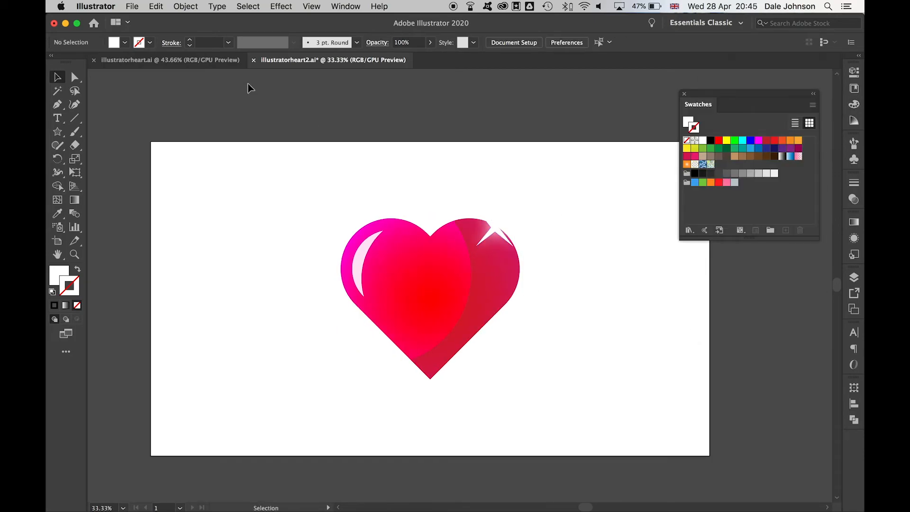
{"action": "left_click", "coordinate": [208, 65]}
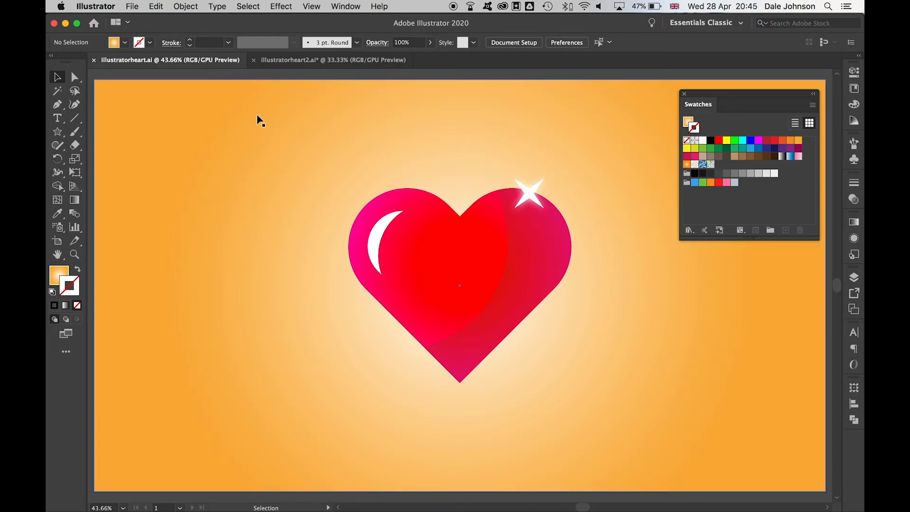
{"action": "left_click", "coordinate": [334, 61]}
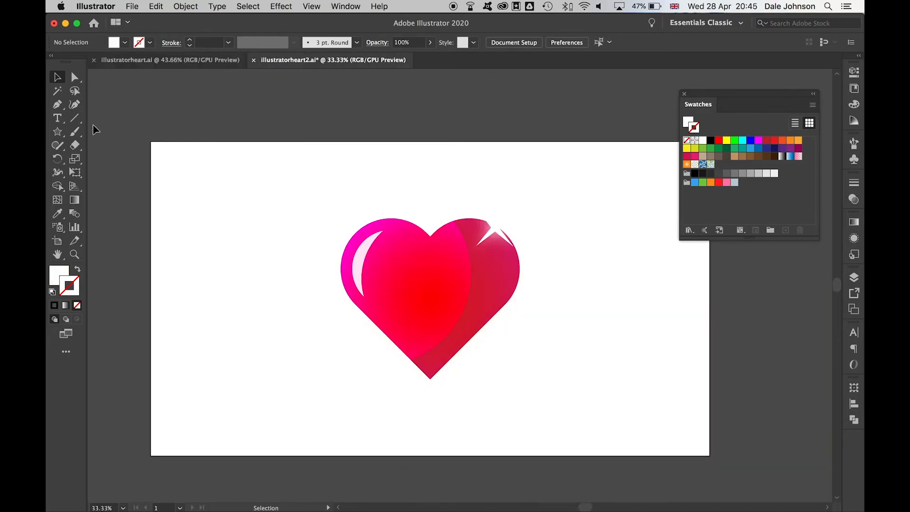
{"action": "left_click_drag", "start_coordinate": [57, 132], "coordinate": [99, 133]}
{"action": "left_click", "coordinate": [100, 133]}
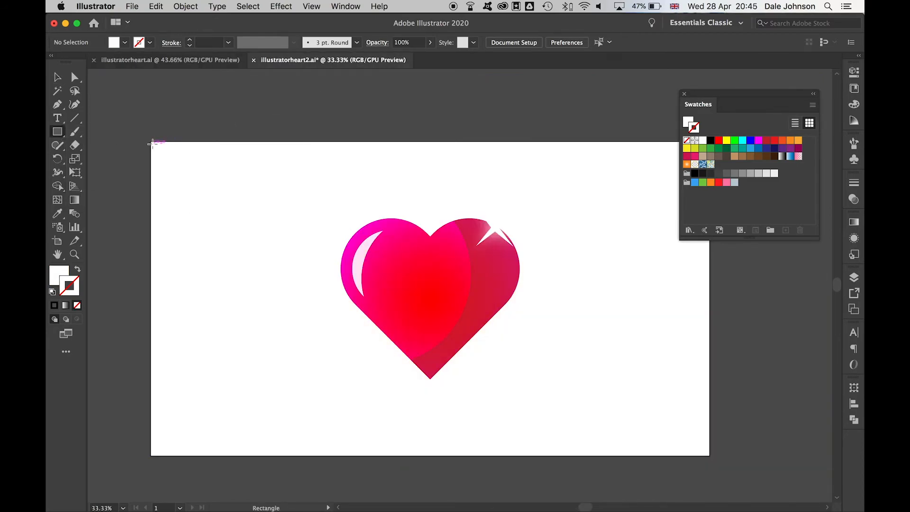
- Draw an artboard-sized rectangle filled with a white-to-orange radial gradient
{"action": "left_click_drag", "start_coordinate": [152, 143], "coordinate": [710, 456]}
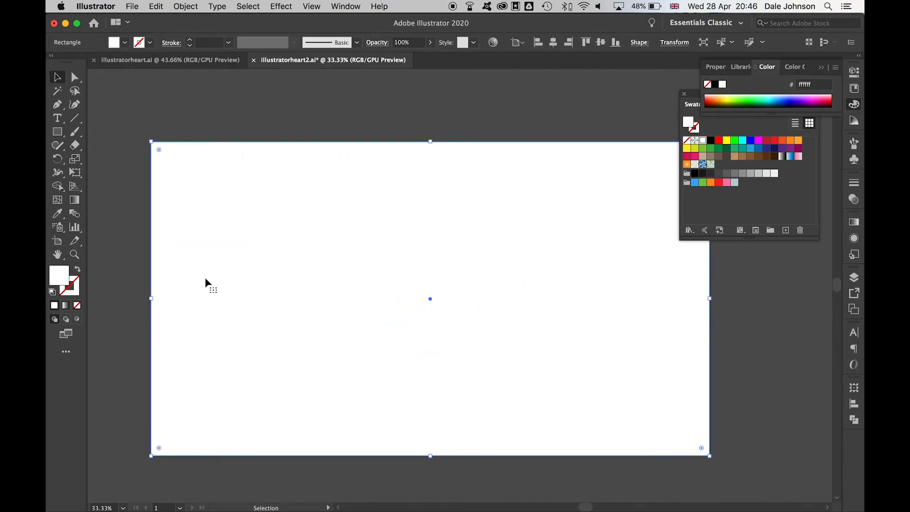
{"action": "left_click", "coordinate": [854, 222]}
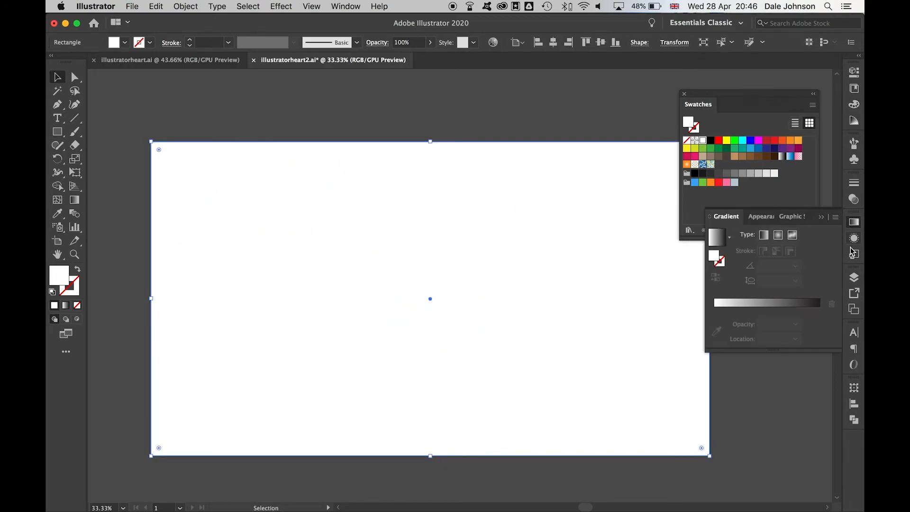
{"action": "left_click", "coordinate": [764, 303]}
{"action": "left_click", "coordinate": [778, 236]}
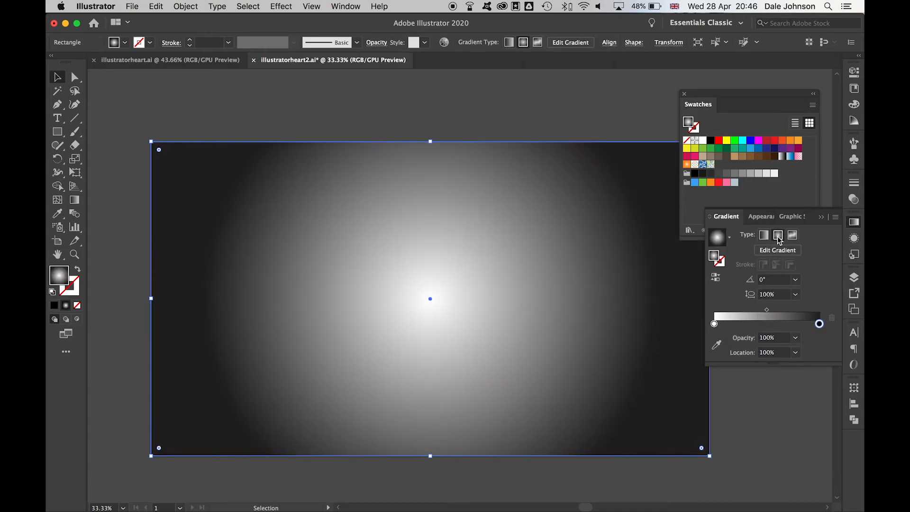
{"action": "left_click_drag", "start_coordinate": [800, 143], "coordinate": [822, 327]}
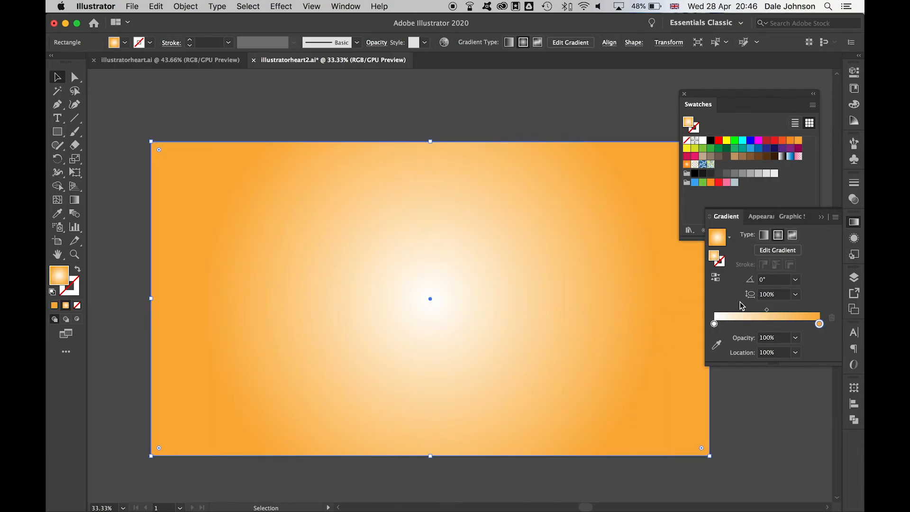
{"action": "mouse_move", "coordinate": [820, 324]}
{"action": "left_mouse_down"}
{"action": "mouse_move", "coordinate": [778, 317]}
{"action": "mouse_move", "coordinate": [827, 318]}
{"action": "left_mouse_up"}
{"action": "mouse_move", "coordinate": [767, 310]}
{"action": "left_mouse_down"}
{"action": "mouse_move", "coordinate": [782, 311]}
{"action": "mouse_move", "coordinate": [771, 314]}
{"action": "left_mouse_up"}
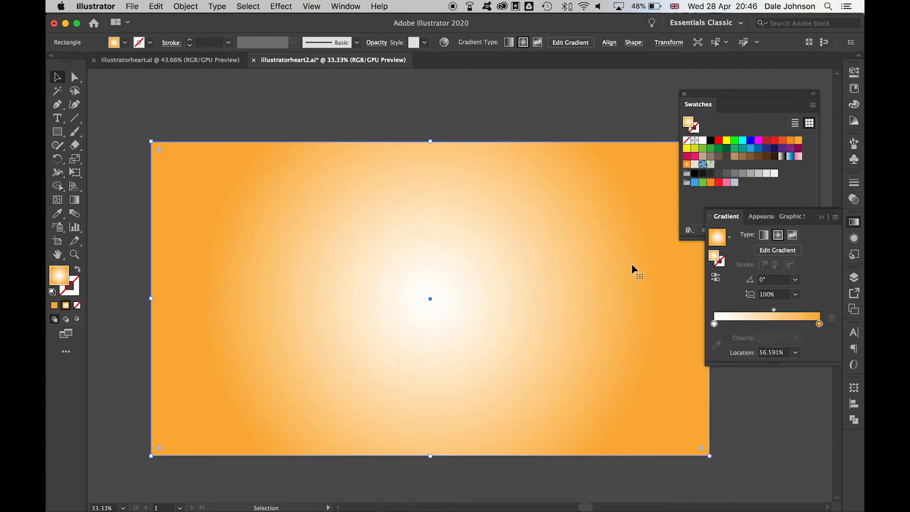
- Send the gradient rectangle to the back behind the heart
{"action": "right_click", "coordinate": [594, 251]}
{"action": "mouse_move", "coordinate": [634, 457]}
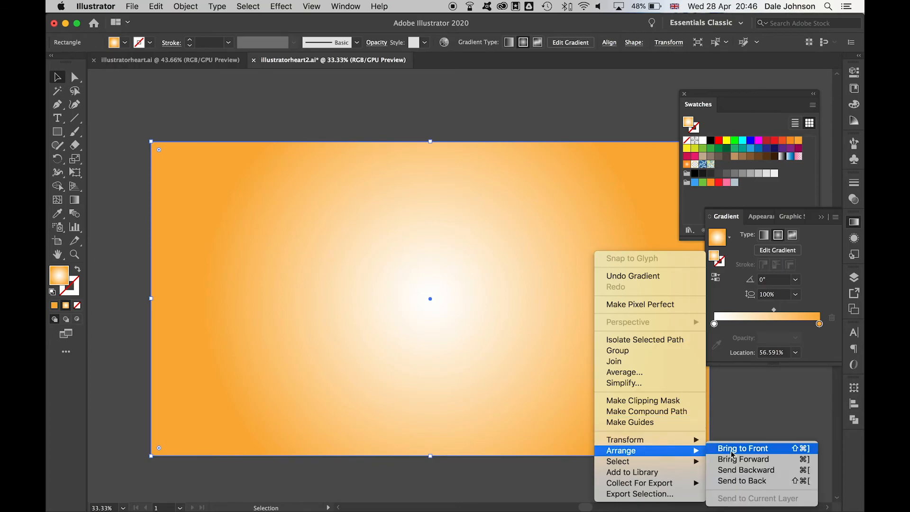
{"action": "left_click", "coordinate": [735, 480]}
- Nudge the sparkle star slightly upward onto the heart's rim
{"action": "left_click", "coordinate": [552, 105]}
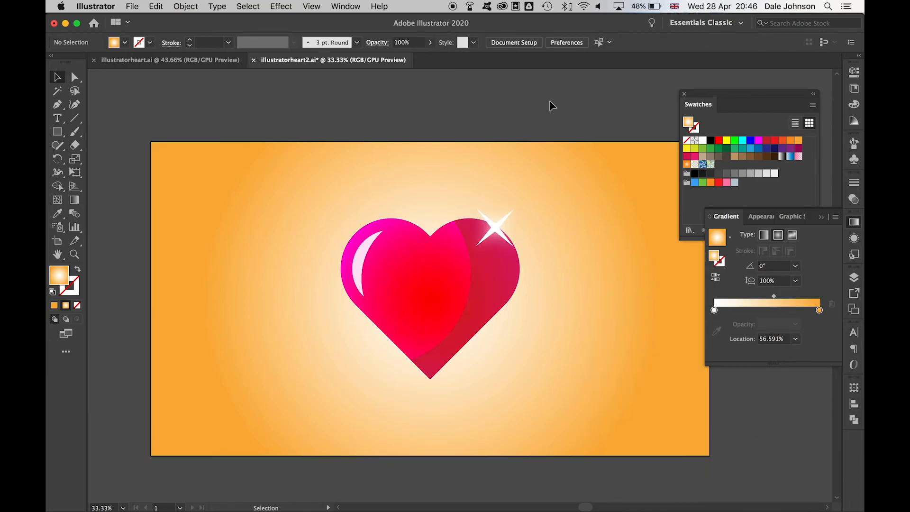
{"action": "left_click_drag", "start_coordinate": [500, 234], "coordinate": [492, 230]}
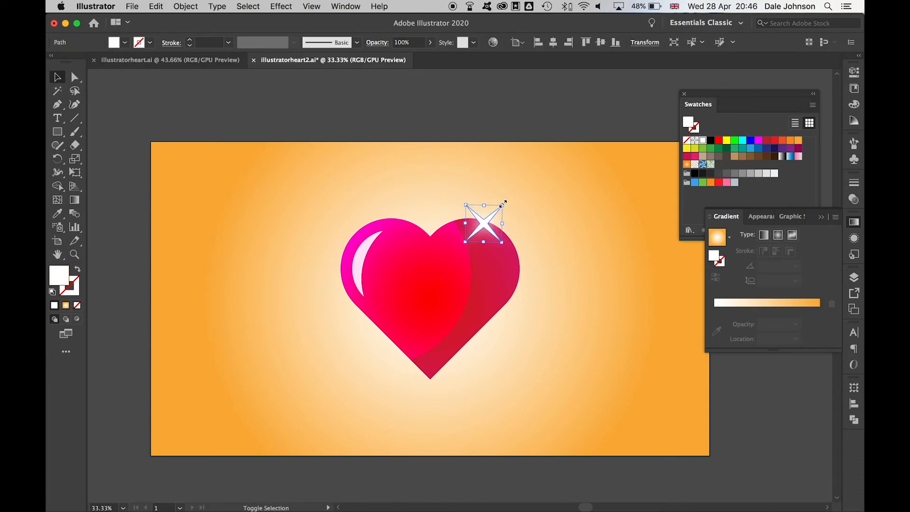
{"action": "left_click", "coordinate": [488, 124]}
- Scale the crescent highlight down to about 73 × 158 px
{"action": "left_click", "coordinate": [382, 242]}
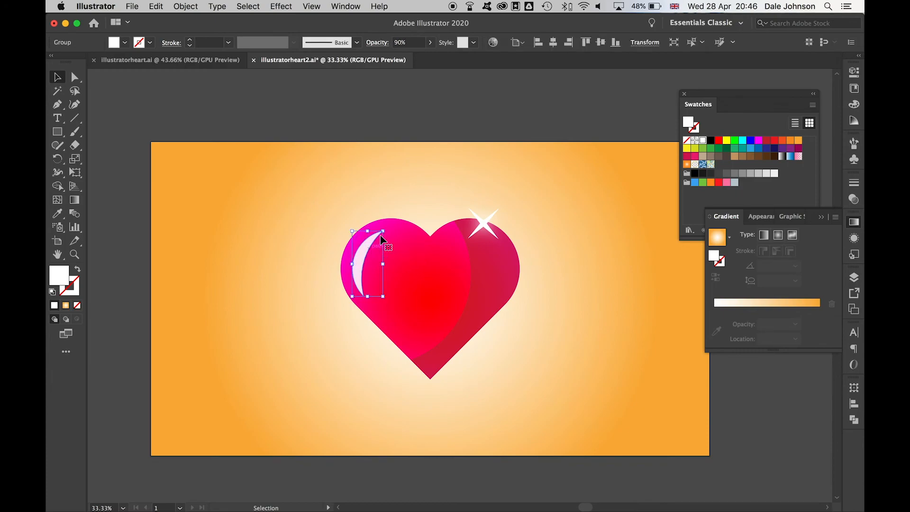
{"action": "left_click_drag", "start_coordinate": [384, 231], "coordinate": [384, 231]}
{"action": "left_click_drag", "start_coordinate": [380, 237], "coordinate": [379, 237]}
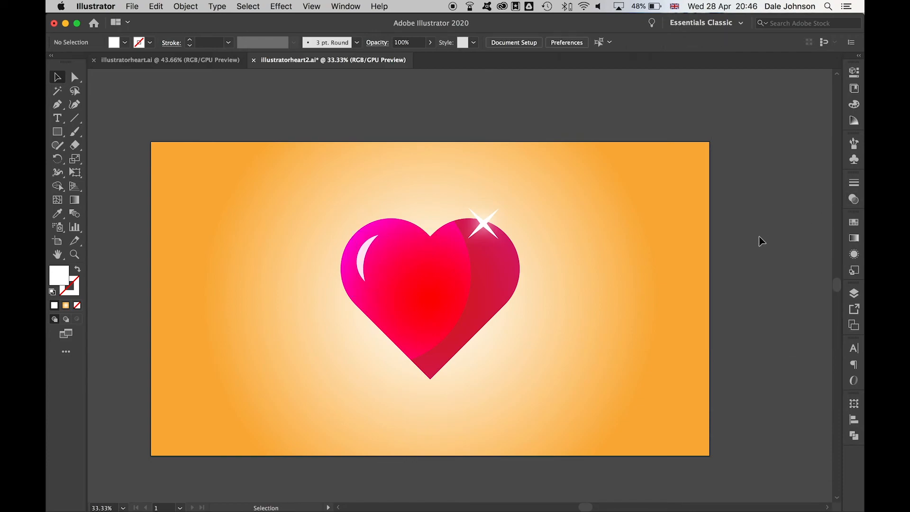